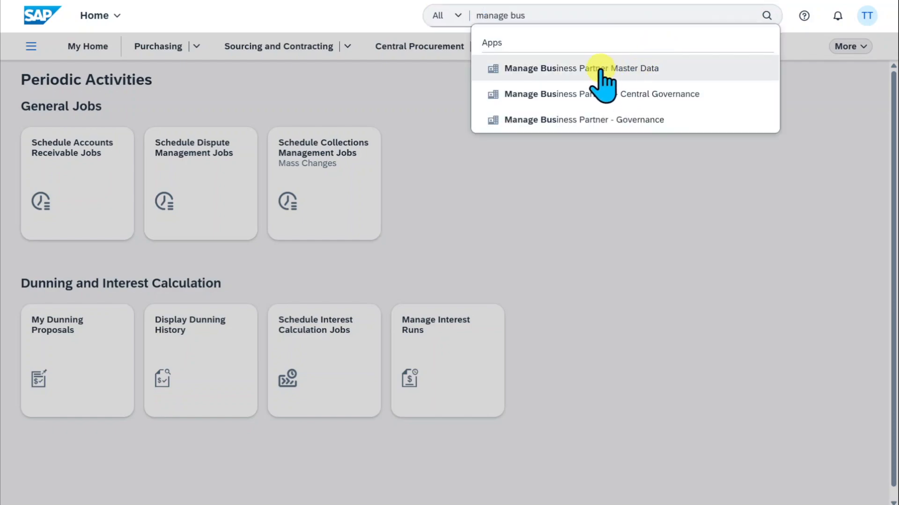
Open Manage Business Partner Master Data and start creating a business partner of the category organization.
{"action": "left_click", "coordinate": [594, 69]}
{"action": "left_click", "coordinate": [663, 200]}
{"action": "left_click", "coordinate": [656, 245]}
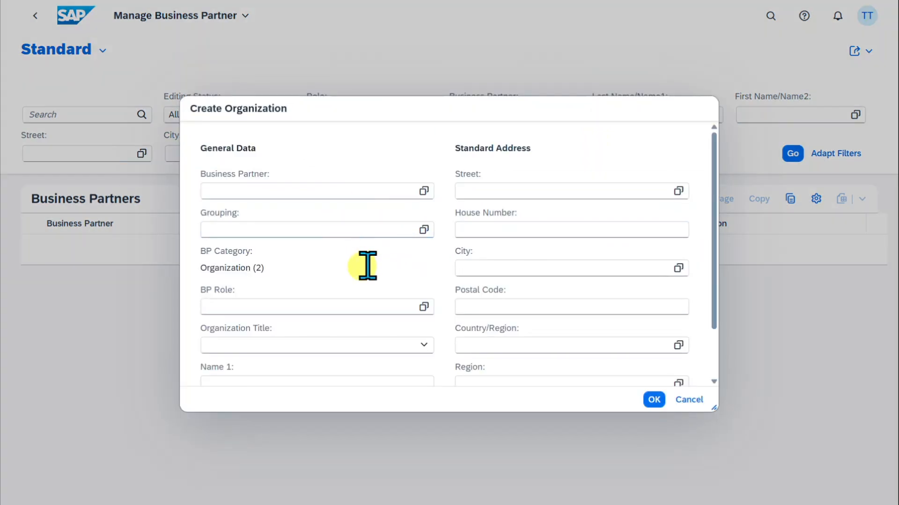
Fill in the organization's general data with grouping BP02, BP role FLCU00 and Name 1 "Test Dunning".
{"action": "left_click", "coordinate": [351, 227]}
{"action": "type", "text": "BP02"}
{"action": "scroll", "coordinate": [321, 233], "scroll_direction": "down", "scroll_amount": 2}
{"action": "left_click", "coordinate": [305, 248]}
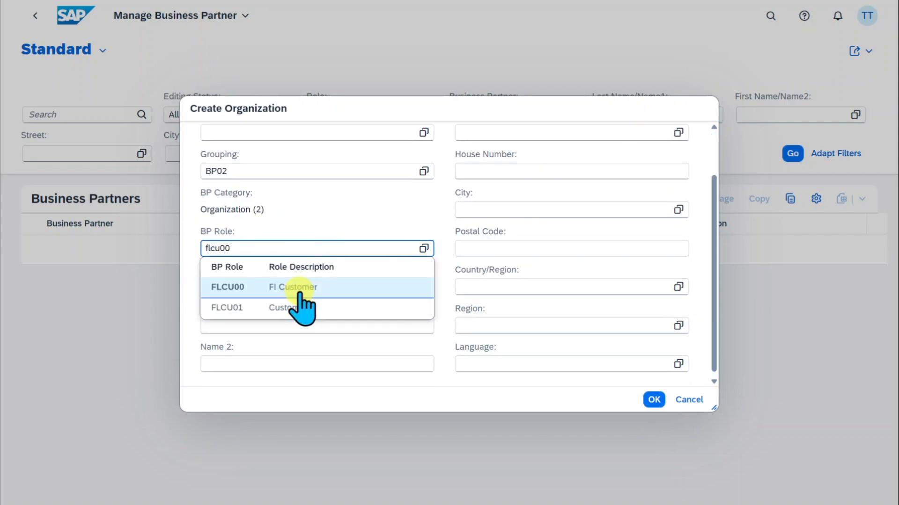
{"action": "left_click", "coordinate": [302, 289]}
{"action": "left_click", "coordinate": [305, 326]}
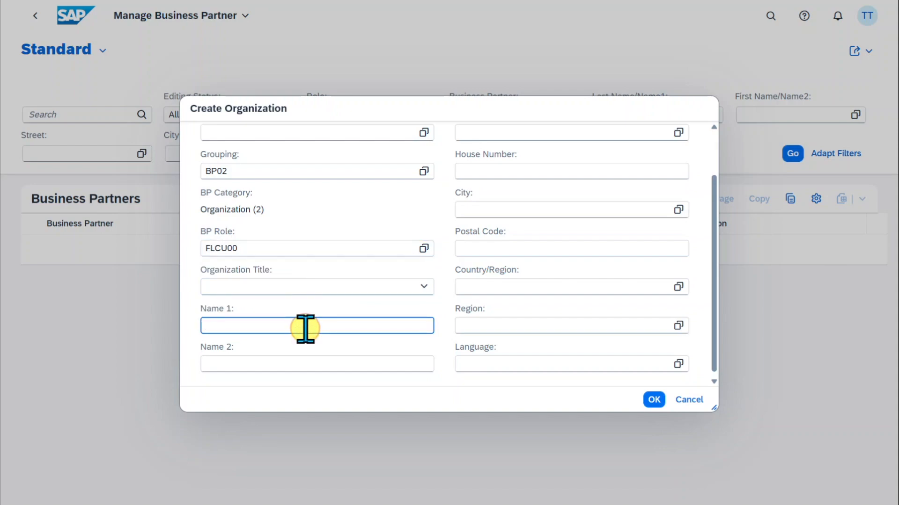
{"action": "type", "text": "Test Dunning"}
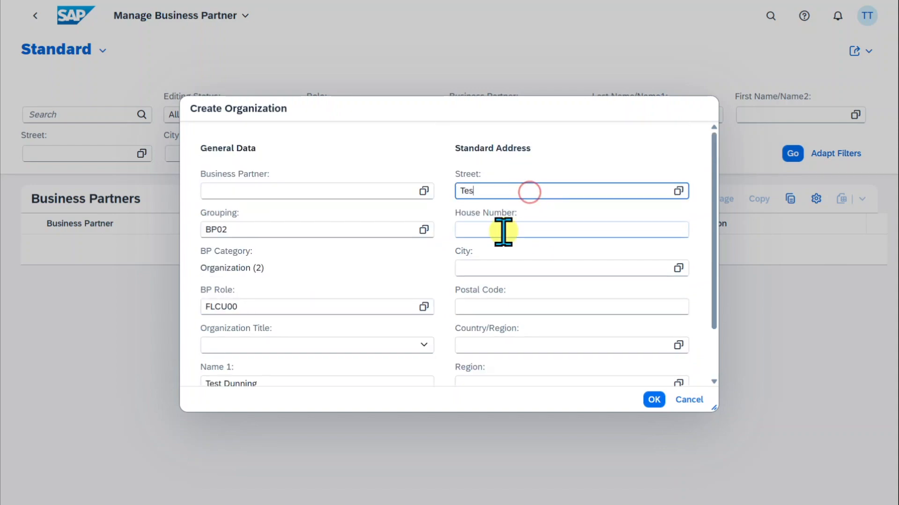
Fill in the standard address with street, house number, city and postal code, set the country to DE, and confirm the organization.
{"action": "left_click", "coordinate": [503, 230]}
{"action": "type", "text": "12"}
{"action": "left_click", "coordinate": [491, 268]}
{"action": "type", "text": "Test"}
{"action": "left_click", "coordinate": [494, 304]}
{"action": "type", "text": "12345"}
{"action": "left_click", "coordinate": [536, 344]}
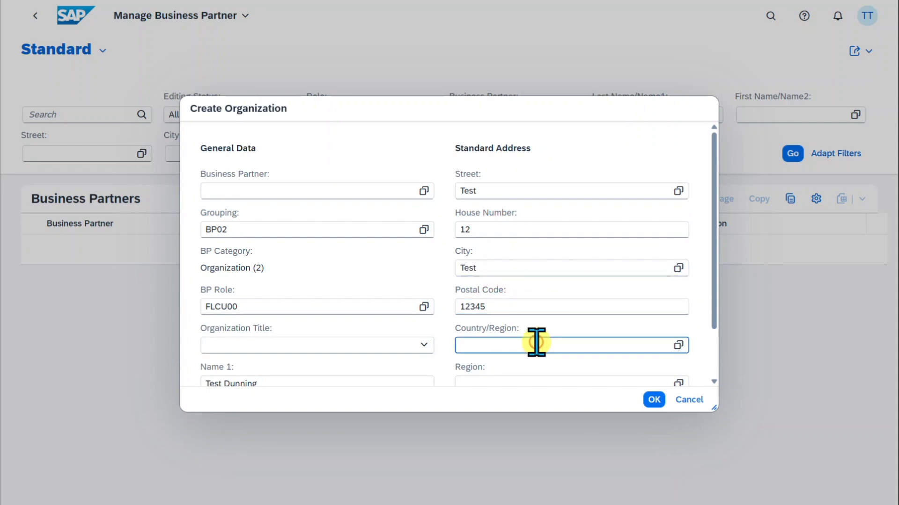
{"action": "type", "text": "DE"}
{"action": "left_click", "coordinate": [444, 288]}
{"action": "left_click", "coordinate": [653, 399]}
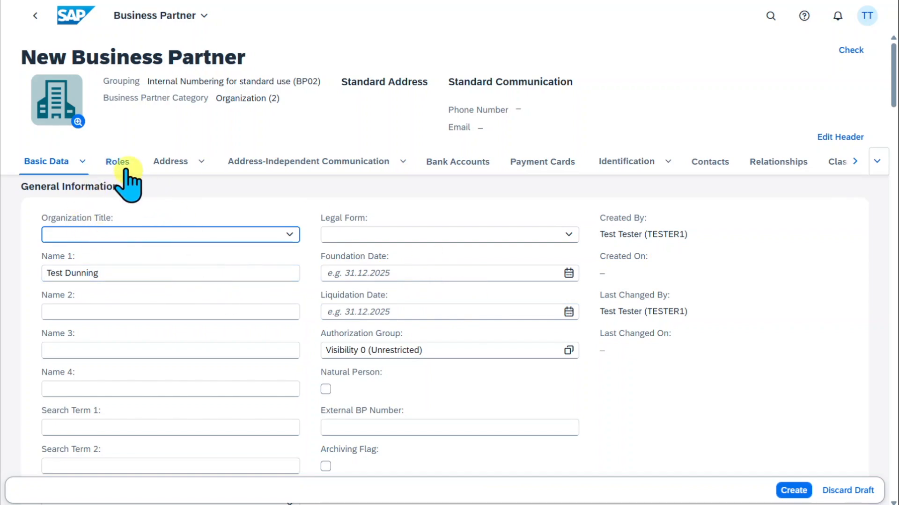
Open the details of the FLCU00 role and add a company code entry for 1010.
{"action": "left_click", "coordinate": [119, 162]}
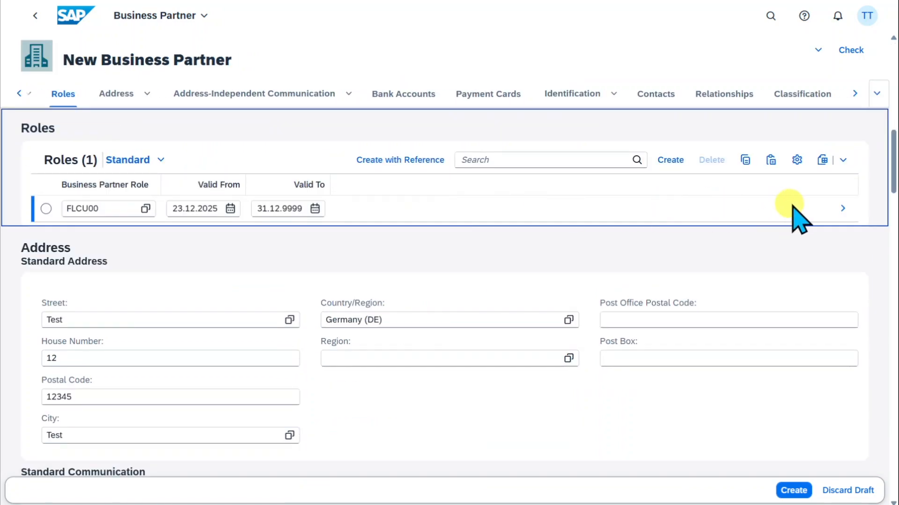
{"action": "left_click", "coordinate": [842, 208]}
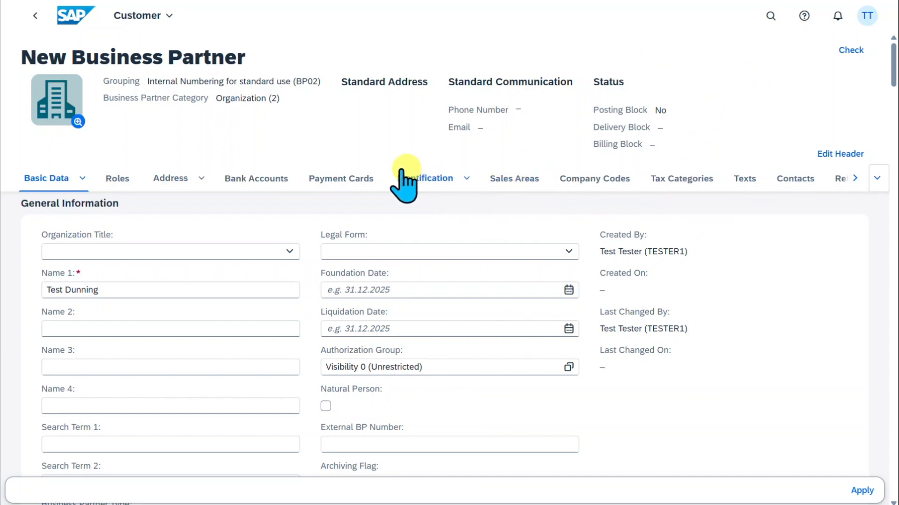
{"action": "left_click", "coordinate": [597, 181]}
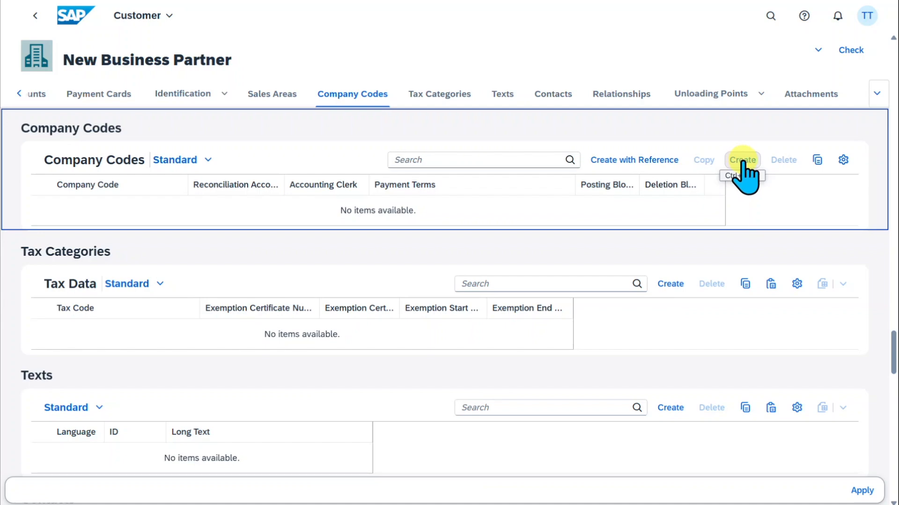
{"action": "left_click", "coordinate": [741, 160]}
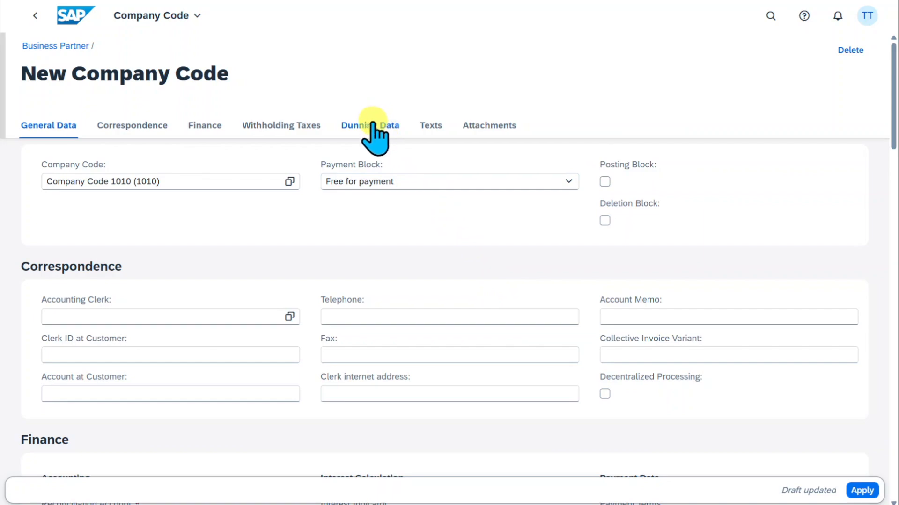
Set dunning procedure 0001 and dunning clerk Z1 in the dunning data of company code 1010.
{"action": "left_click", "coordinate": [373, 124]}
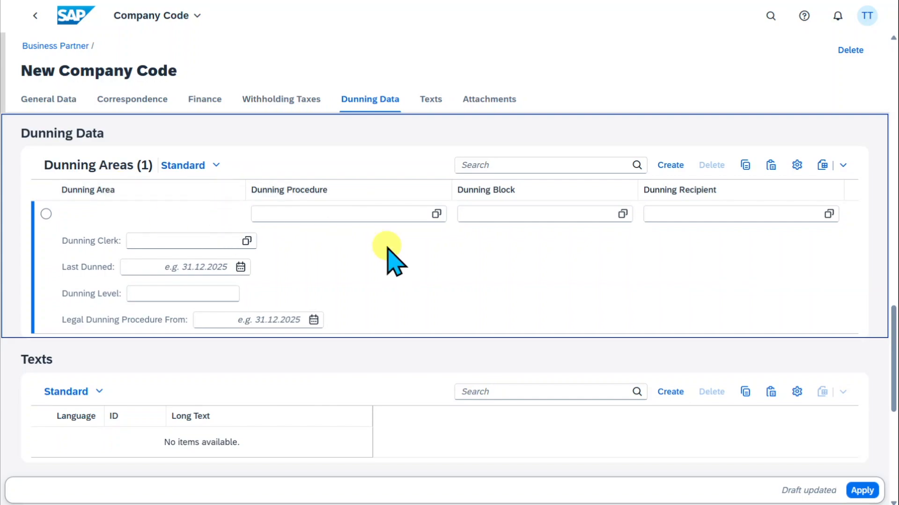
{"action": "left_click", "coordinate": [359, 212]}
{"action": "type", "text": "0001"}
{"action": "left_click_drag", "start_coordinate": [315, 212], "coordinate": [242, 213]}
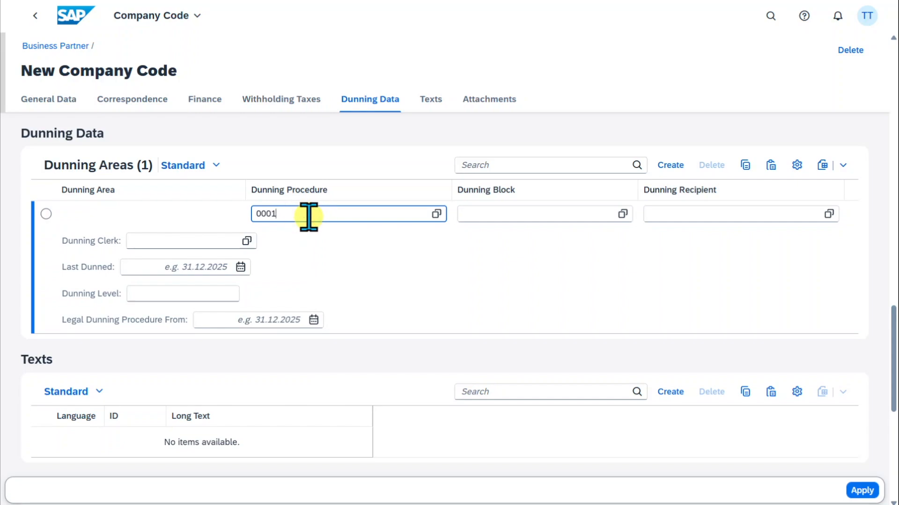
{"action": "left_click", "coordinate": [516, 216]}
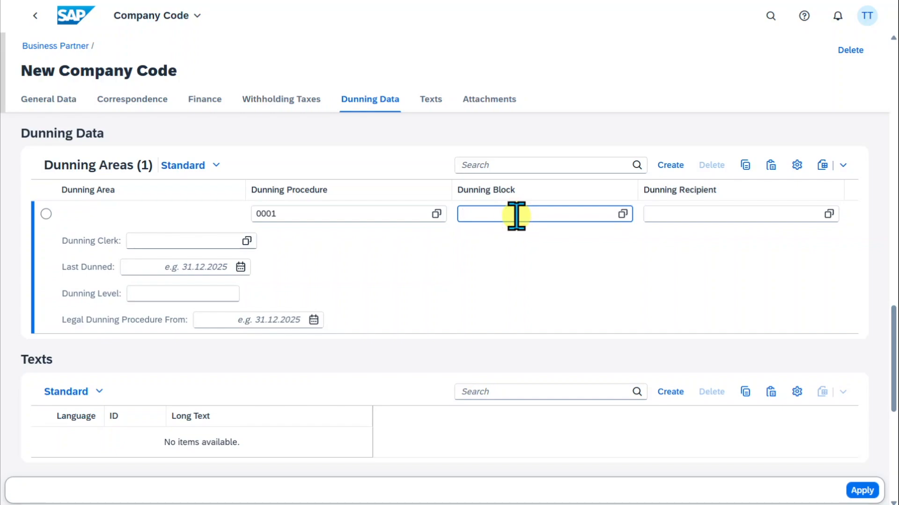
{"action": "left_click", "coordinate": [225, 240]}
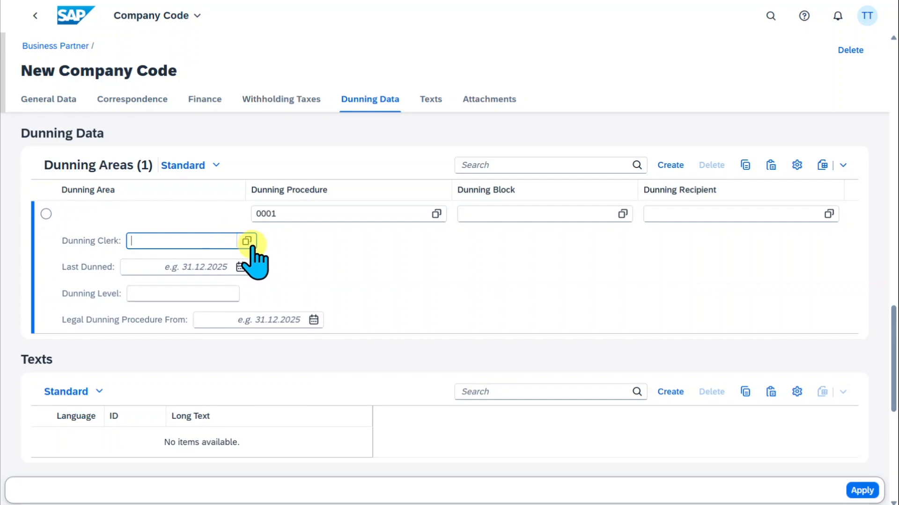
{"action": "type", "text": "Z1"}
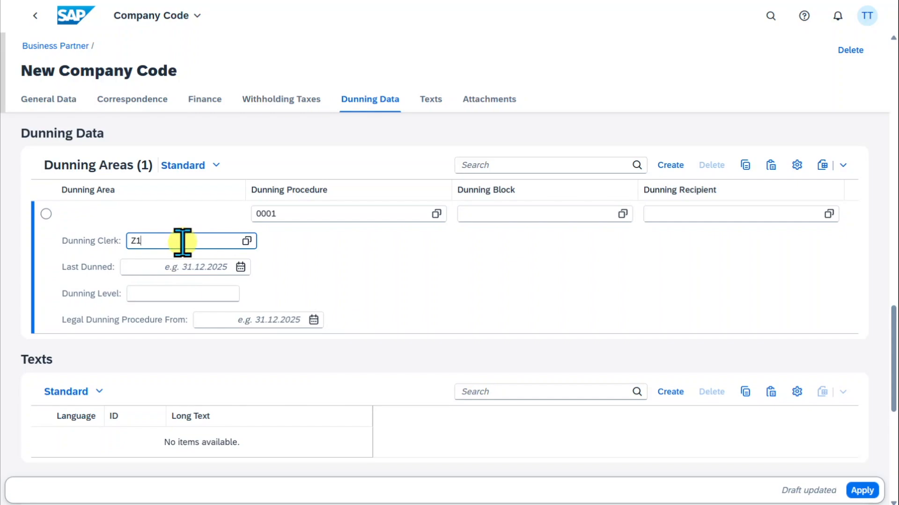
{"action": "left_click", "coordinate": [457, 203]}
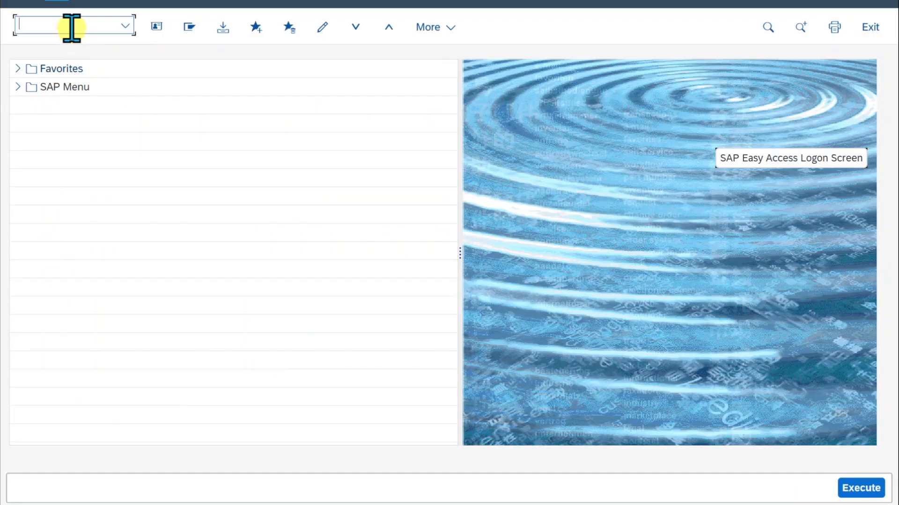
Switch to SAP Easy Access, run transaction spro and display the SAP Reference IMG.
{"action": "left_click", "coordinate": [71, 27]}
{"action": "type", "text": "spro"}
{"action": "key", "text": "Return"}
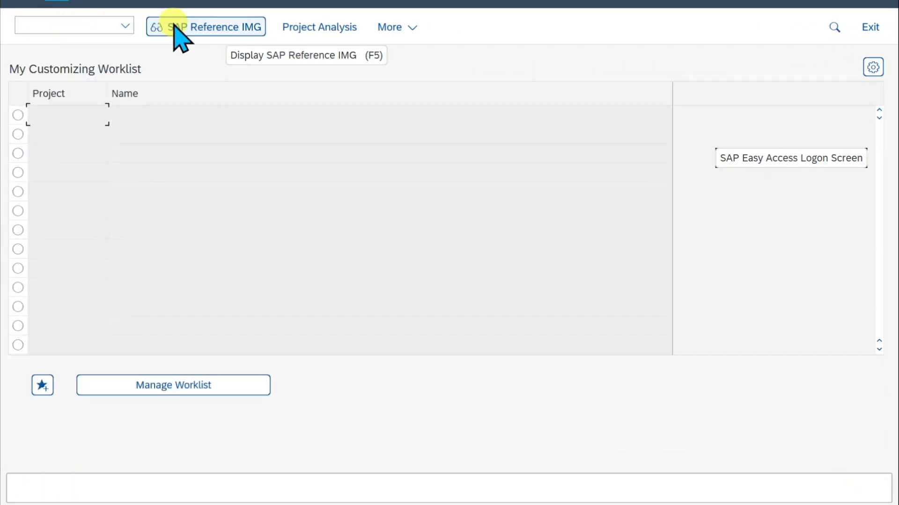
{"action": "left_click", "coordinate": [175, 29]}
Open Define Accounting Clerks under the preparations for creating customer master data in Financial Accounting's Accounts Receivable and Accounts Payable.
{"action": "left_click", "coordinate": [49, 181]}
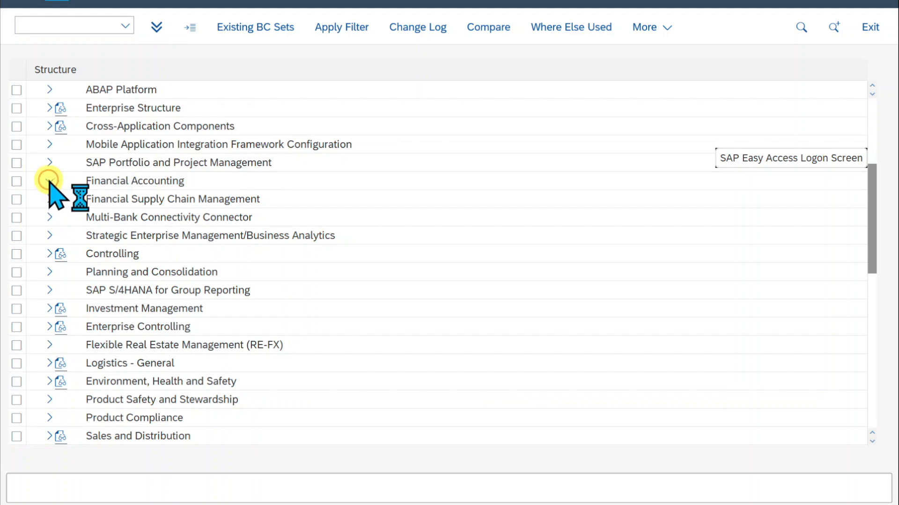
{"action": "left_click", "coordinate": [62, 236]}
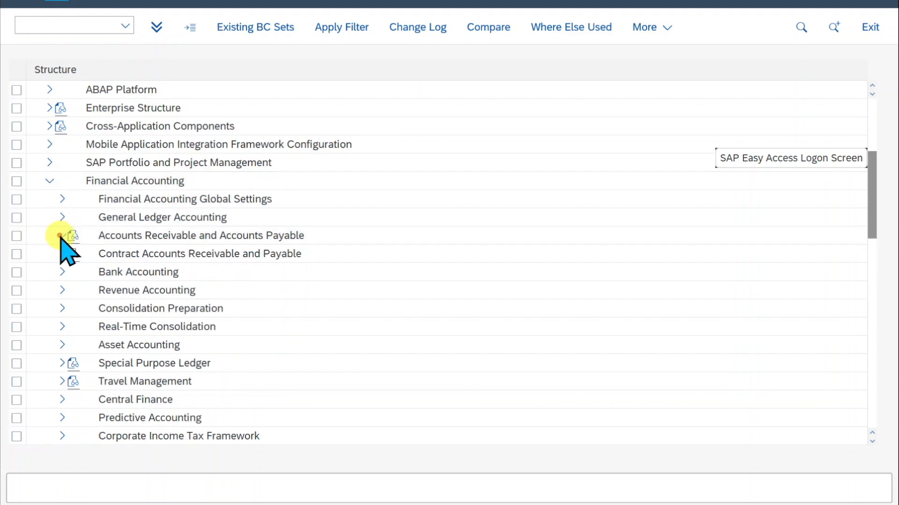
{"action": "left_click", "coordinate": [74, 254]}
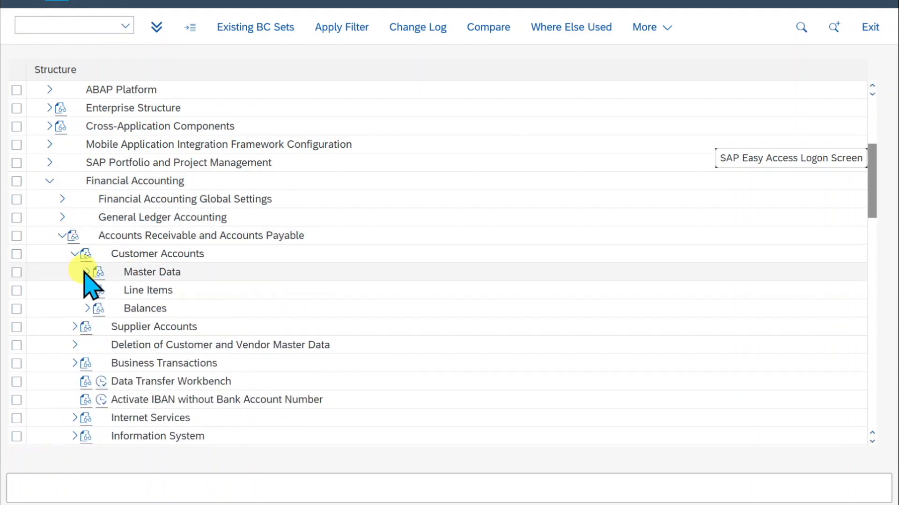
{"action": "left_click", "coordinate": [87, 272]}
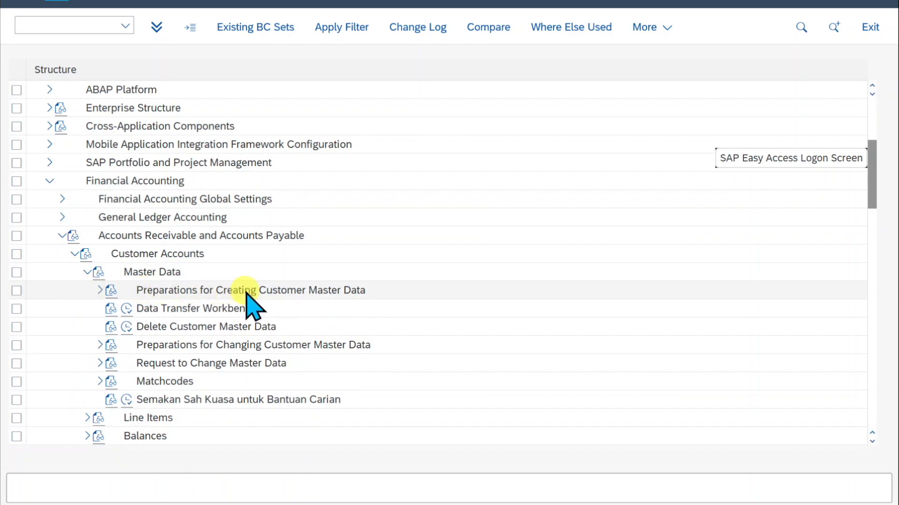
{"action": "left_click", "coordinate": [101, 290]}
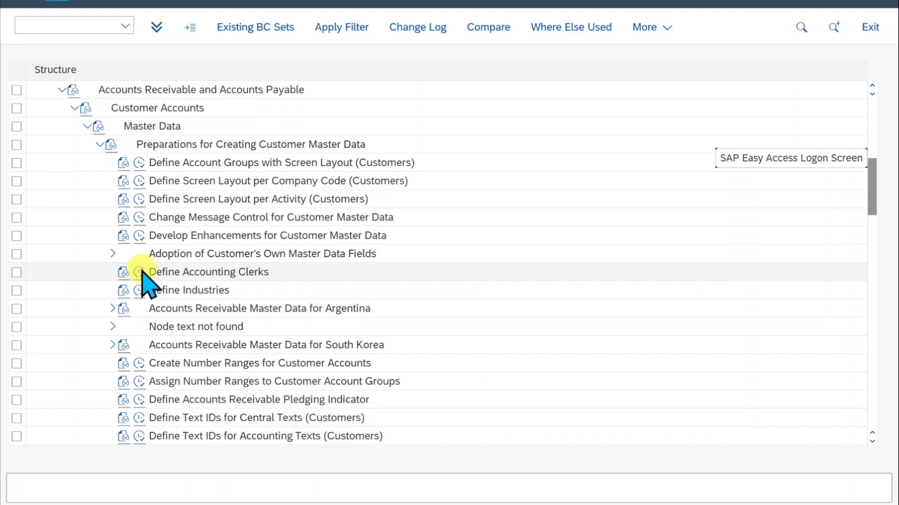
{"action": "left_click", "coordinate": [139, 272]}
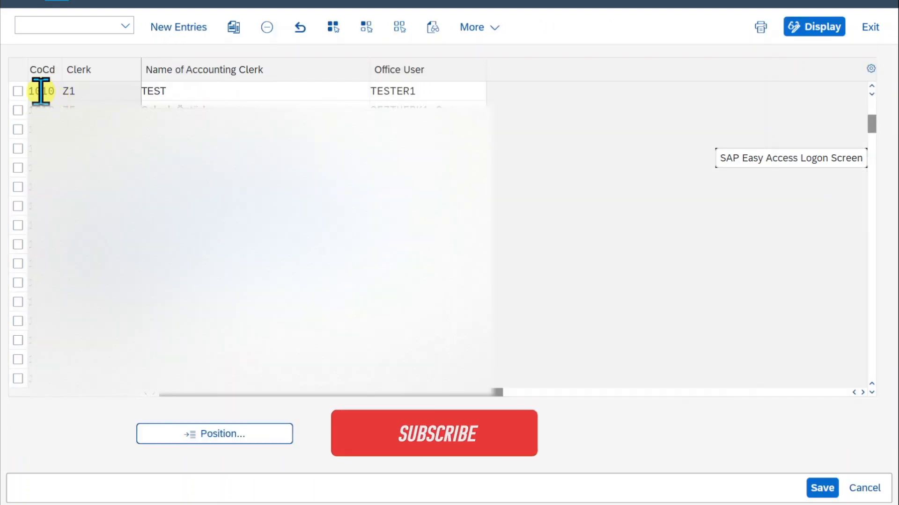
Examine the clerk ID, clerk name and office user of accounting clerk Z1 in company code 1010.
{"action": "left_click", "coordinate": [92, 91]}
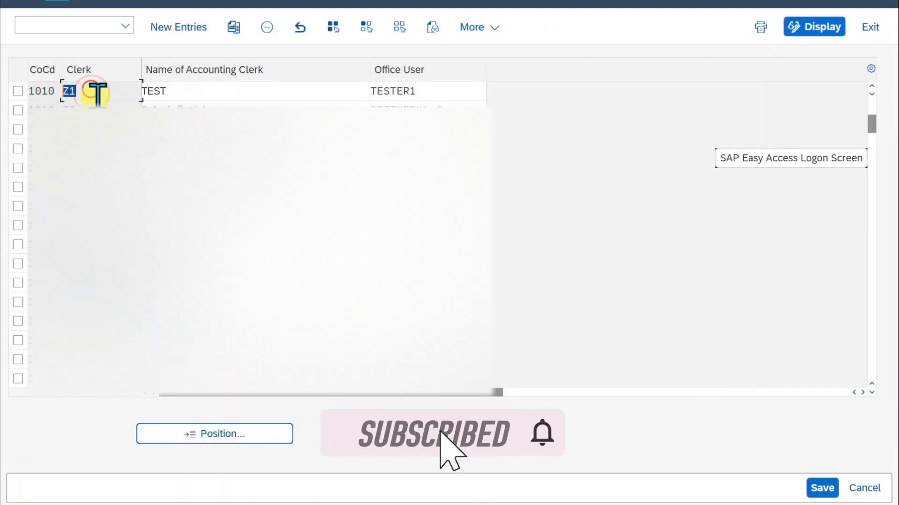
{"action": "double_click", "coordinate": [93, 92]}
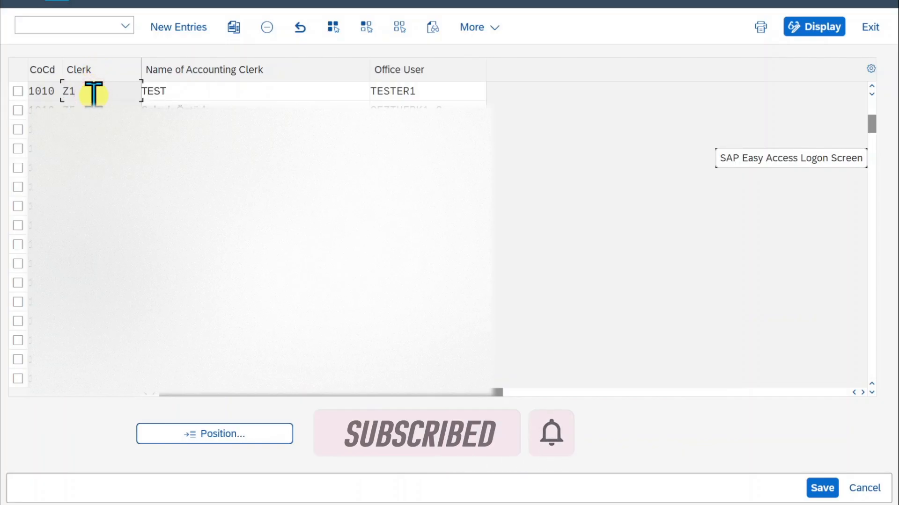
{"action": "left_click", "coordinate": [172, 91]}
{"action": "left_click_drag", "start_coordinate": [178, 91], "coordinate": [134, 91]}
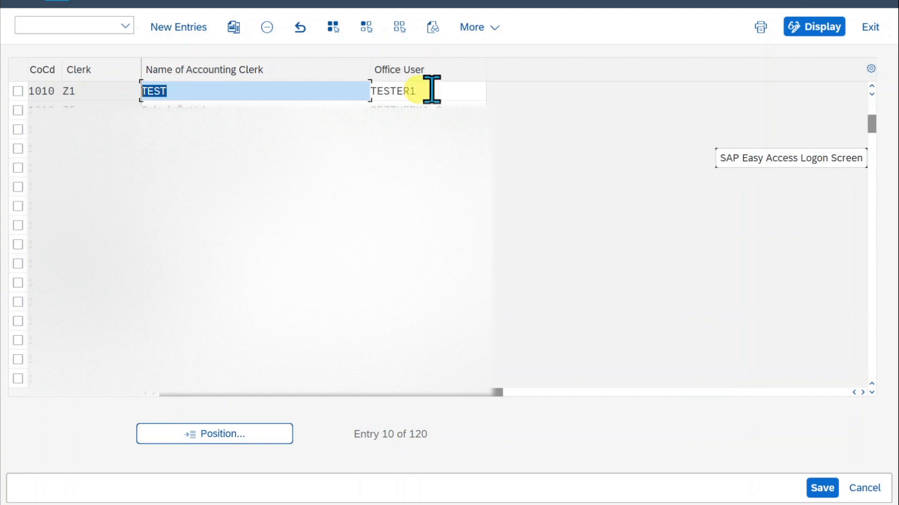
{"action": "left_click_drag", "start_coordinate": [418, 90], "coordinate": [358, 87]}
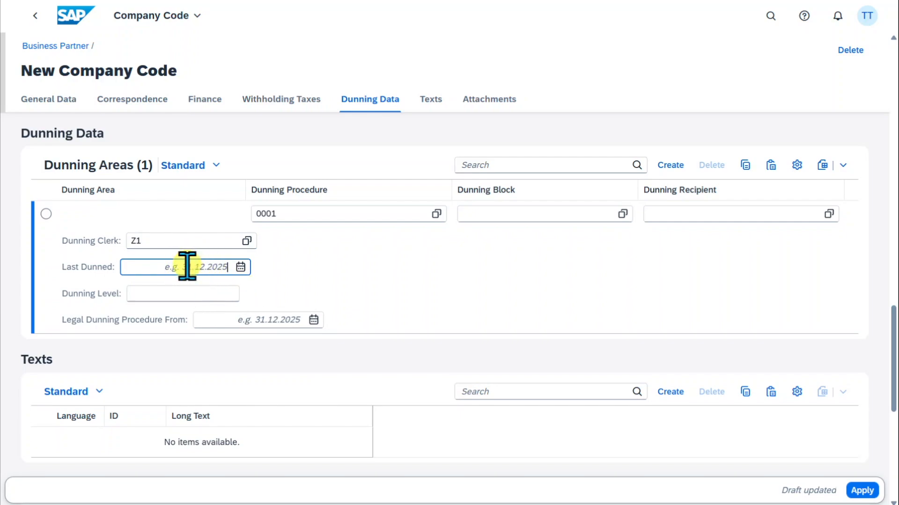
Switch back to the new company code, leave the dunning level and legal dunning date blank, and apply the entry.
{"action": "left_click", "coordinate": [216, 295]}
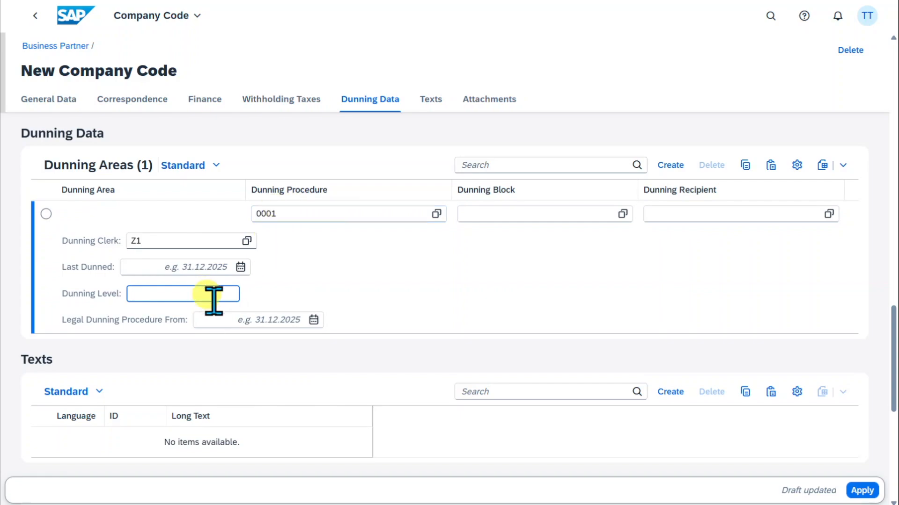
{"action": "left_click", "coordinate": [256, 323]}
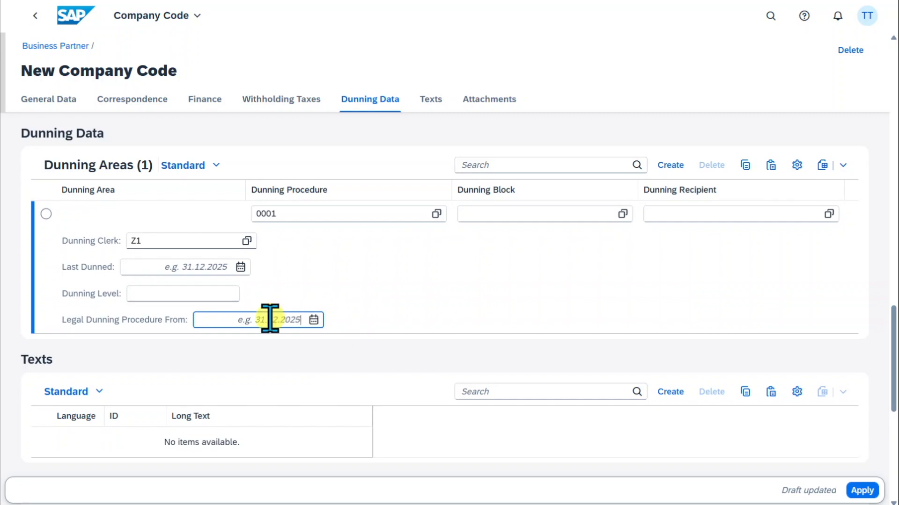
{"action": "left_click", "coordinate": [870, 490]}
Set the payment terms of company code 1010 to 0001 and apply the customer role data.
{"action": "left_click", "coordinate": [511, 209]}
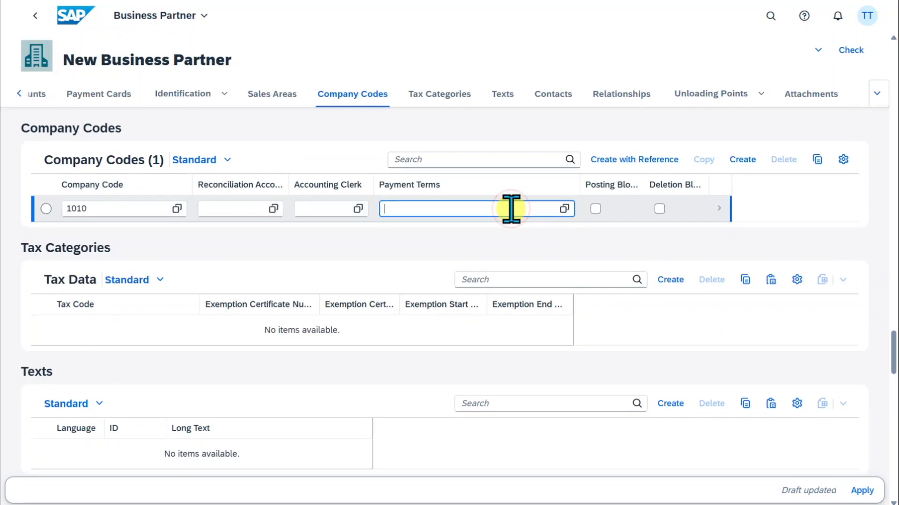
{"action": "type", "text": "000"}
{"action": "left_click", "coordinate": [497, 257]}
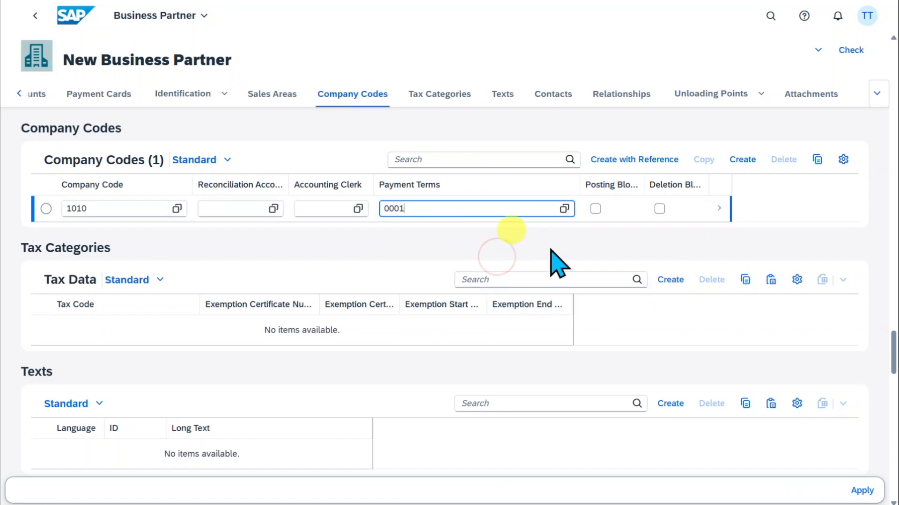
{"action": "left_click", "coordinate": [863, 489]}
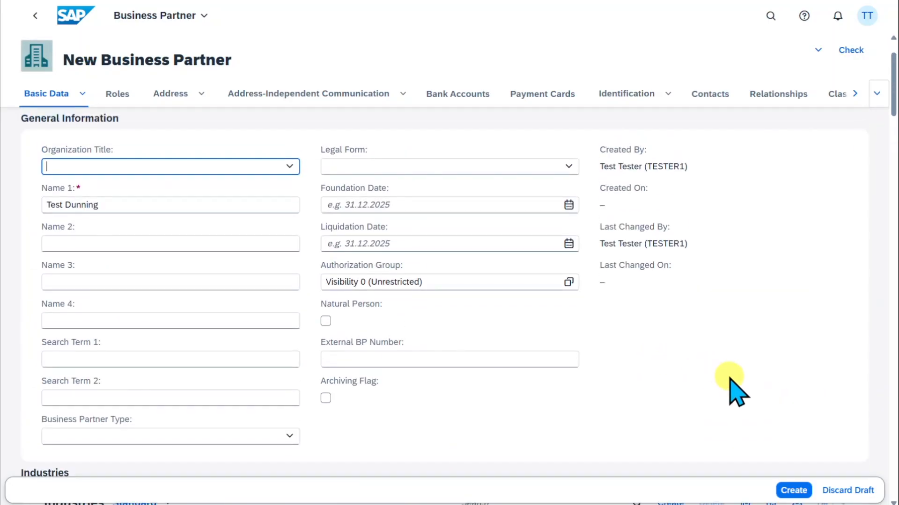
Try to create the business partner, and reopen the company codes of its FLCU00 customer role.
{"action": "left_click", "coordinate": [802, 491]}
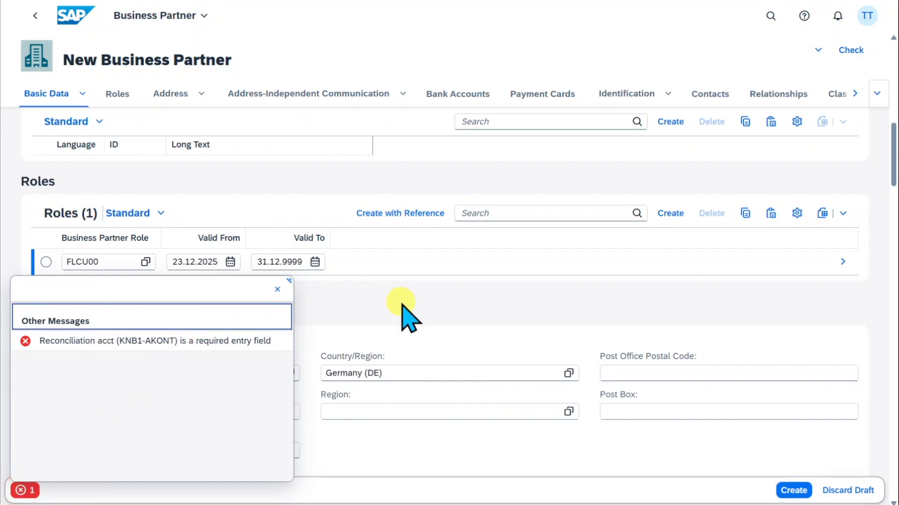
{"action": "left_click", "coordinate": [524, 333]}
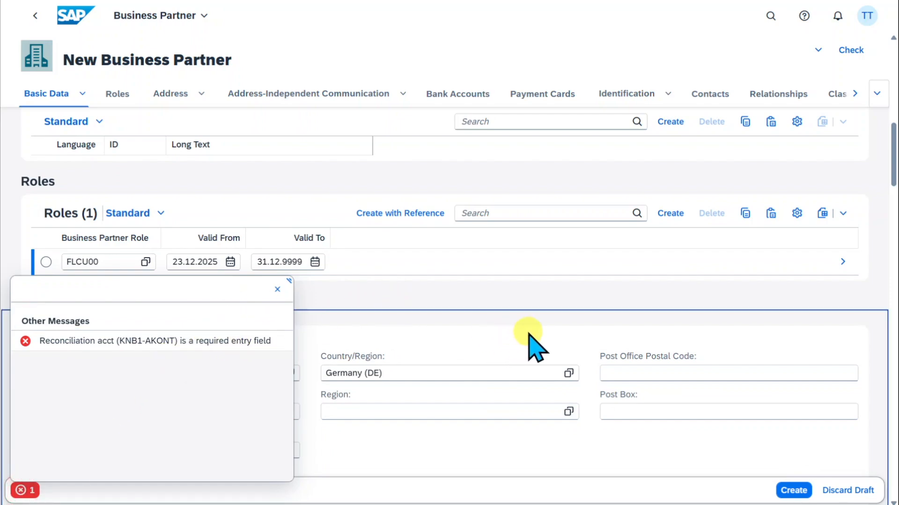
{"action": "left_click", "coordinate": [877, 94]}
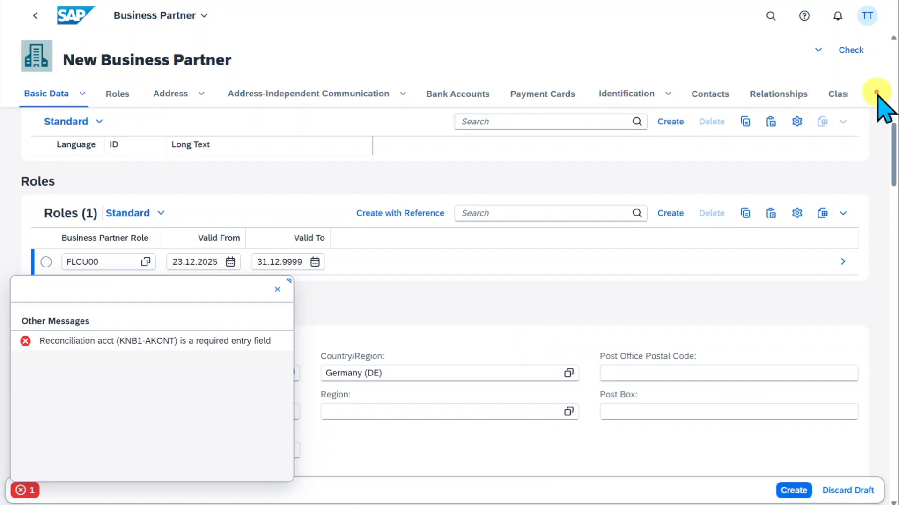
{"action": "left_click", "coordinate": [842, 263]}
{"action": "left_click", "coordinate": [601, 180]}
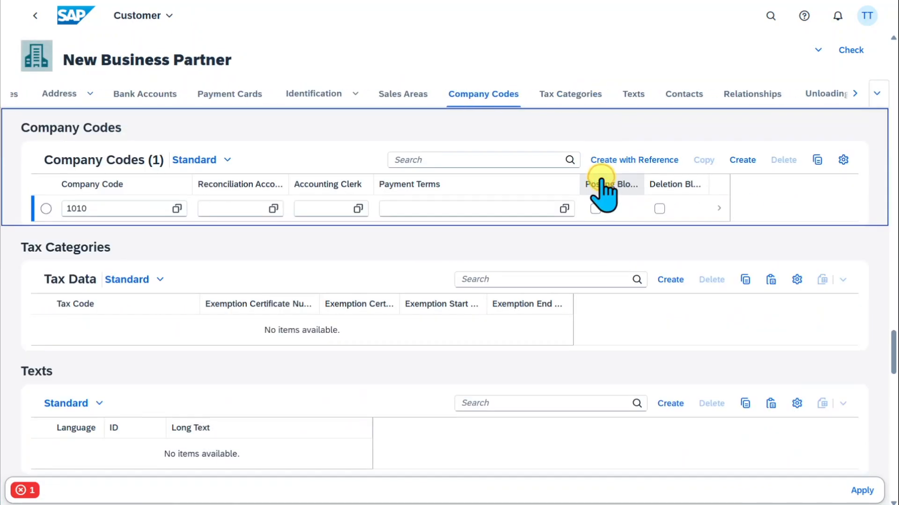
Set the reconciliation account of company code 1010 to 12100000, apply the role data and create the business partner.
{"action": "left_click", "coordinate": [223, 210]}
{"action": "left_click", "coordinate": [274, 209]}
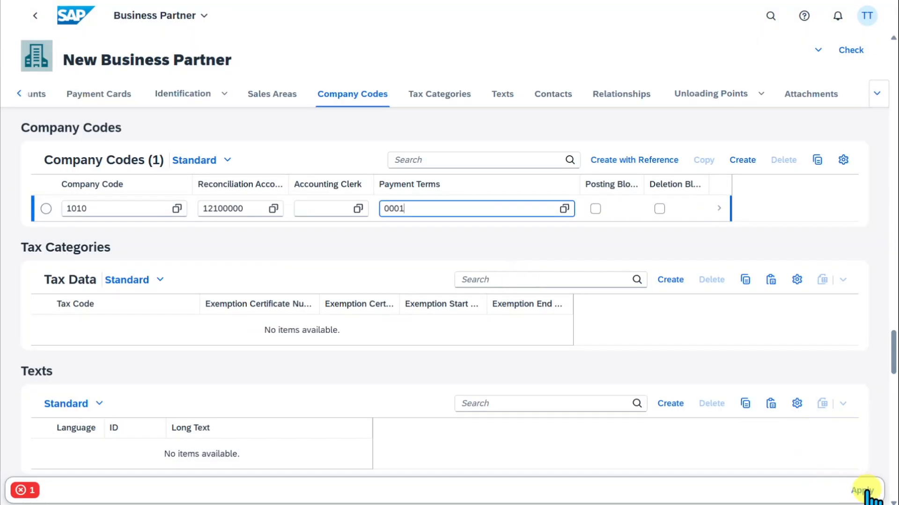
{"action": "left_click", "coordinate": [862, 490]}
{"action": "key", "text": "Return"}
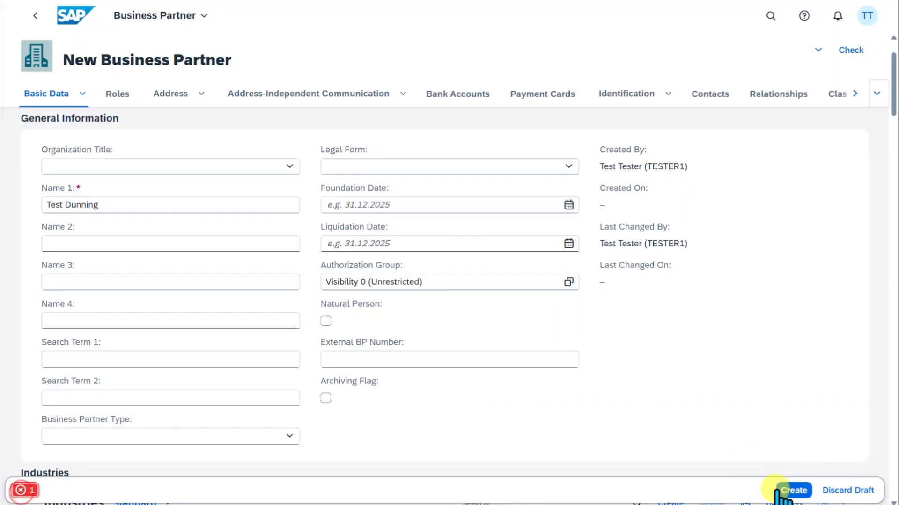
{"action": "left_click", "coordinate": [790, 490]}
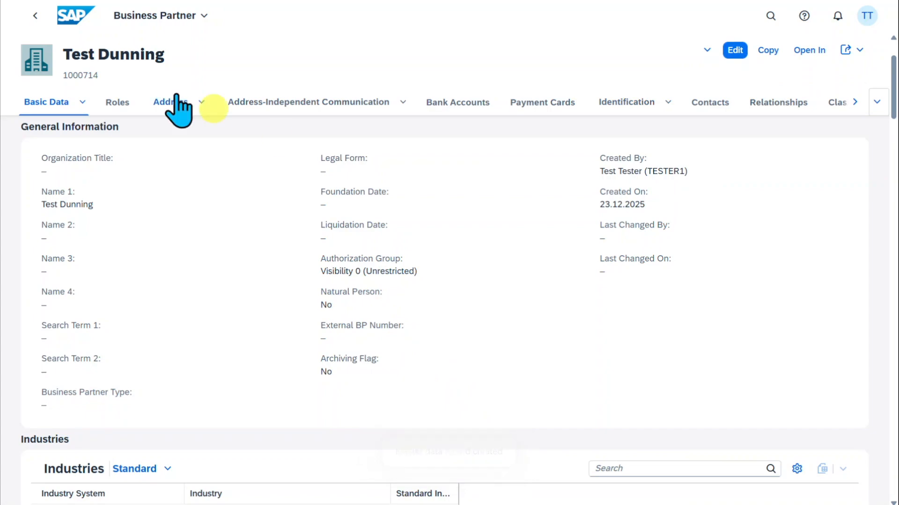
Open the FI Customer role of Test Dunning and select the customer number in its Customer Information.
{"action": "left_click", "coordinate": [132, 103]}
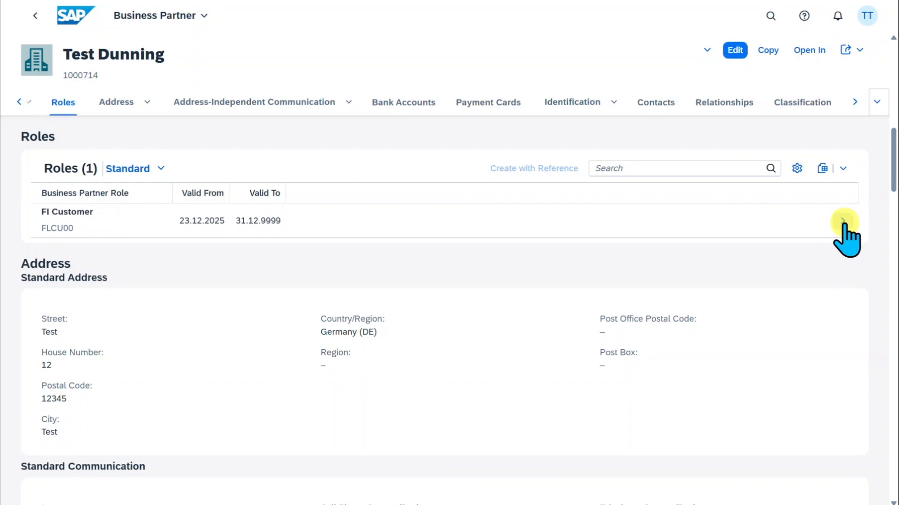
{"action": "left_click", "coordinate": [844, 222]}
{"action": "left_click", "coordinate": [877, 223]}
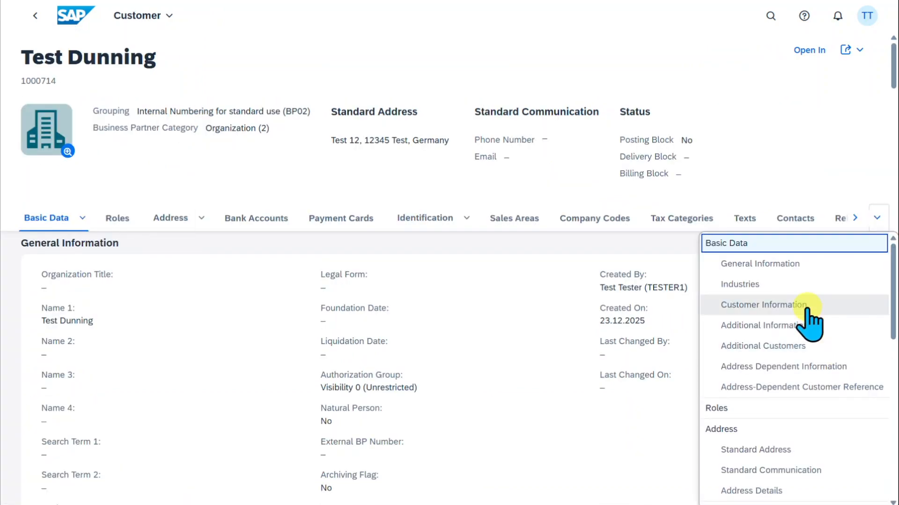
{"action": "left_click", "coordinate": [787, 307]}
{"action": "double_click", "coordinate": [117, 171]}
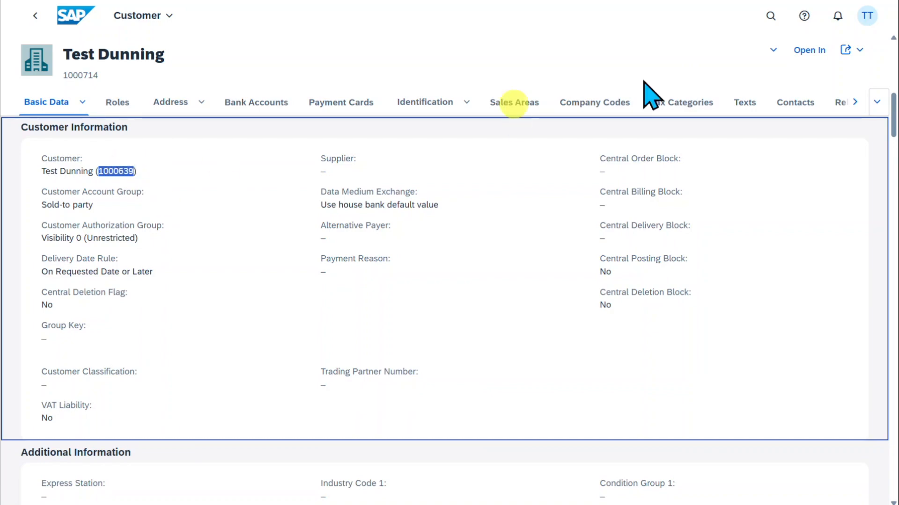
Find transaction fb70 and open Create Outgoing Invoices.
{"action": "left_click", "coordinate": [770, 17]}
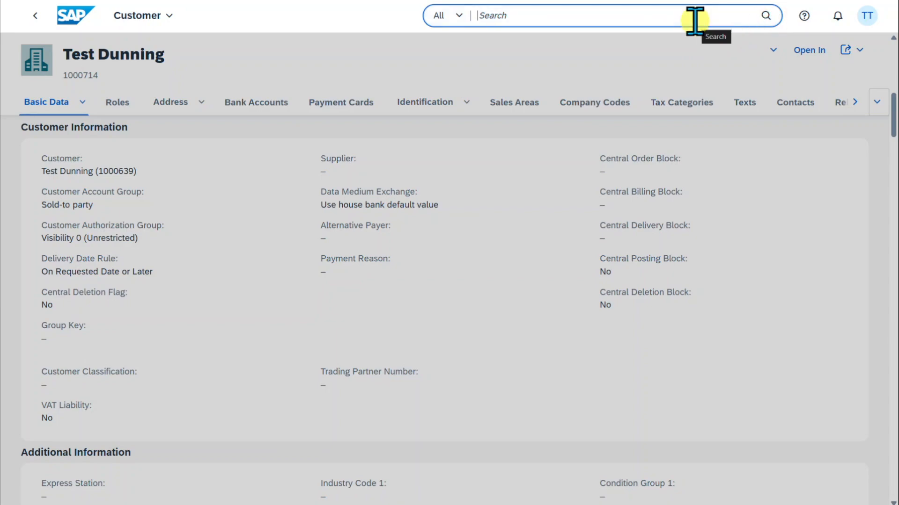
{"action": "type", "text": "fb70"}
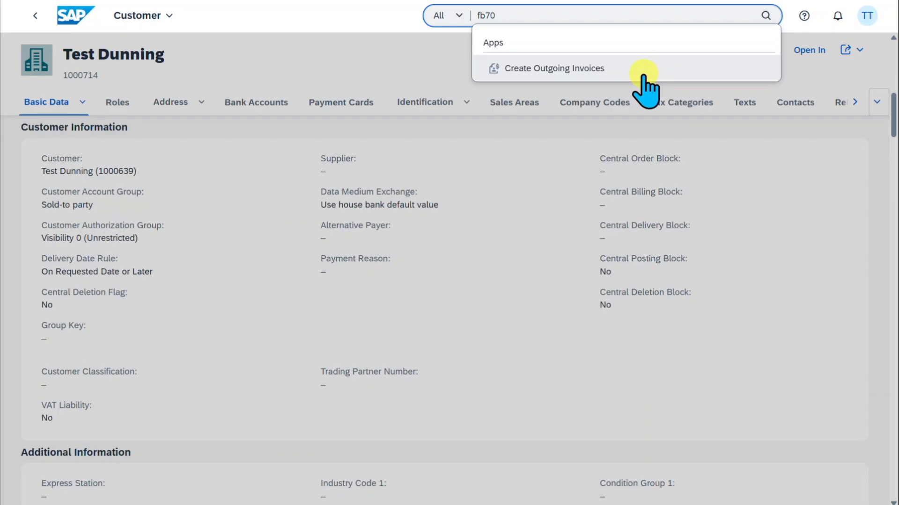
{"action": "left_click", "coordinate": [640, 69]}
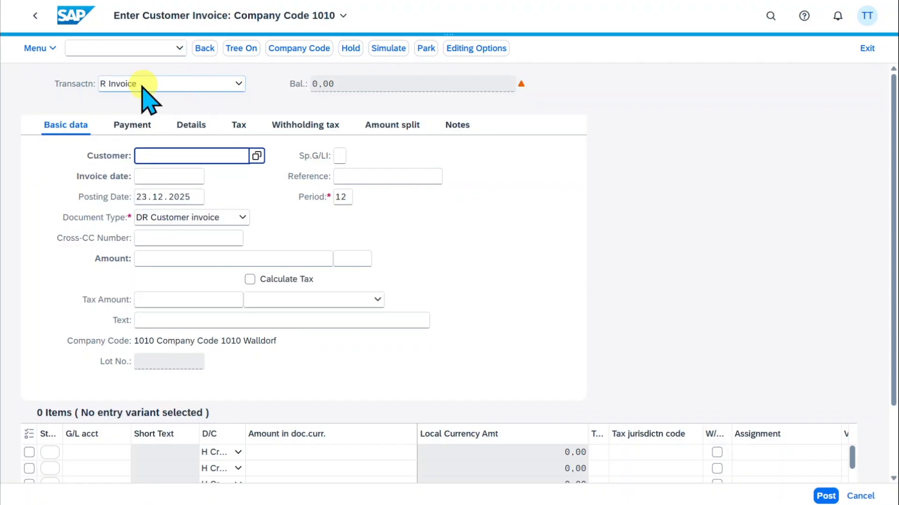
Enter Test Dunning's customer number on the invoice and set both the invoice date and posting date to 23.11.25.
{"action": "type", "text": "1000639"}
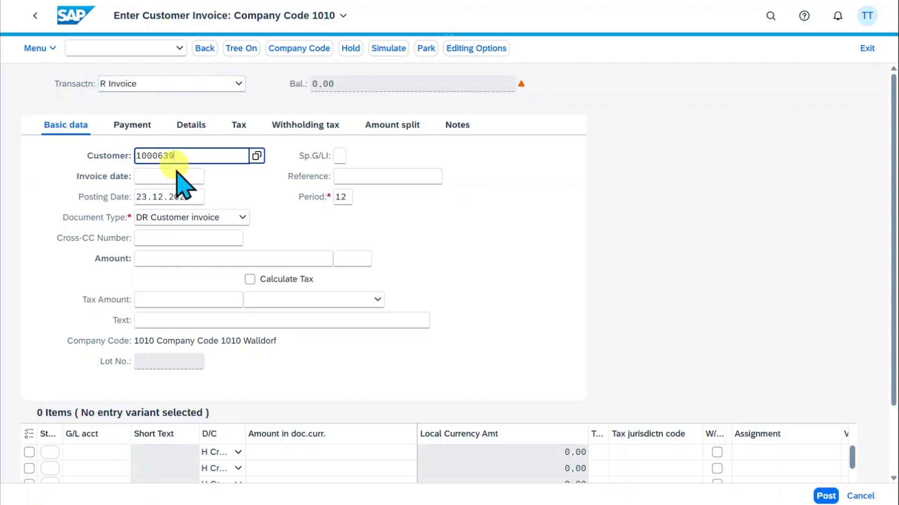
{"action": "left_click", "coordinate": [180, 177]}
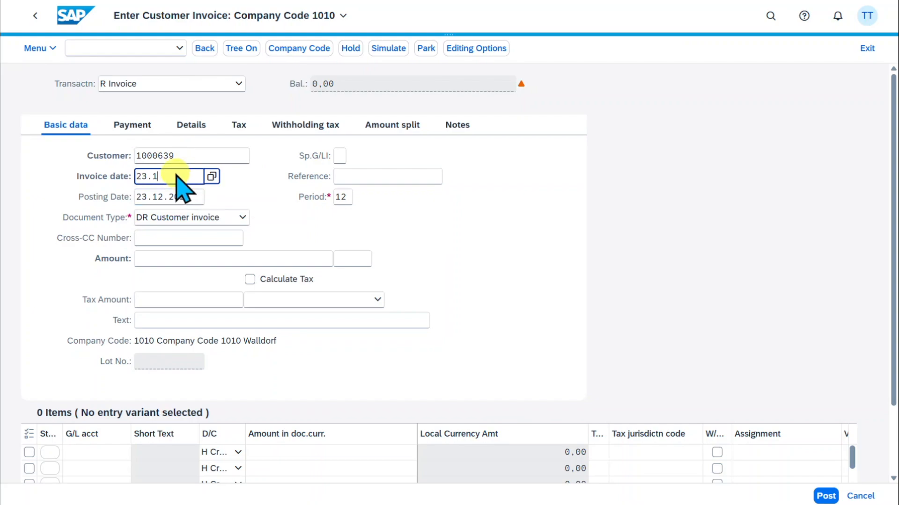
{"action": "left_click_drag", "start_coordinate": [177, 177], "coordinate": [138, 176]}
{"action": "key", "text": "ctrl+c"}
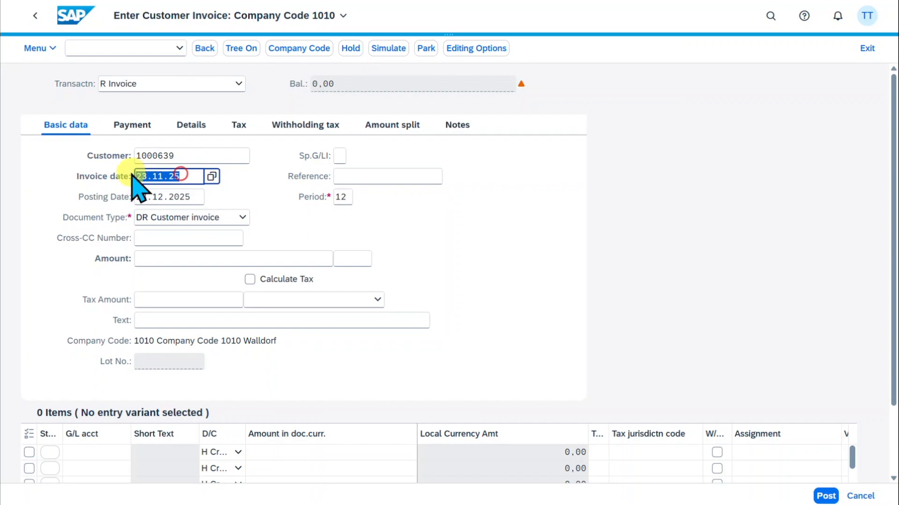
{"action": "left_click_drag", "start_coordinate": [197, 197], "coordinate": [129, 198]}
{"action": "key", "text": "ctrl+v"}
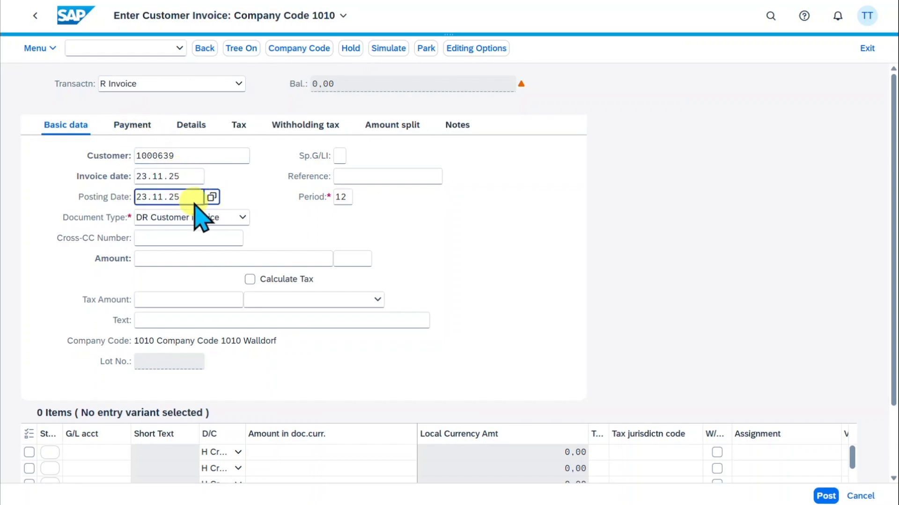
Set the invoice amount to 300 EUR and confirm the header data with the adjusted posting period.
{"action": "left_click", "coordinate": [198, 256]}
{"action": "type", "text": "300"}
{"action": "key", "text": "Tab"}
{"action": "type", "text": "EUR"}
{"action": "key", "text": "Return"}
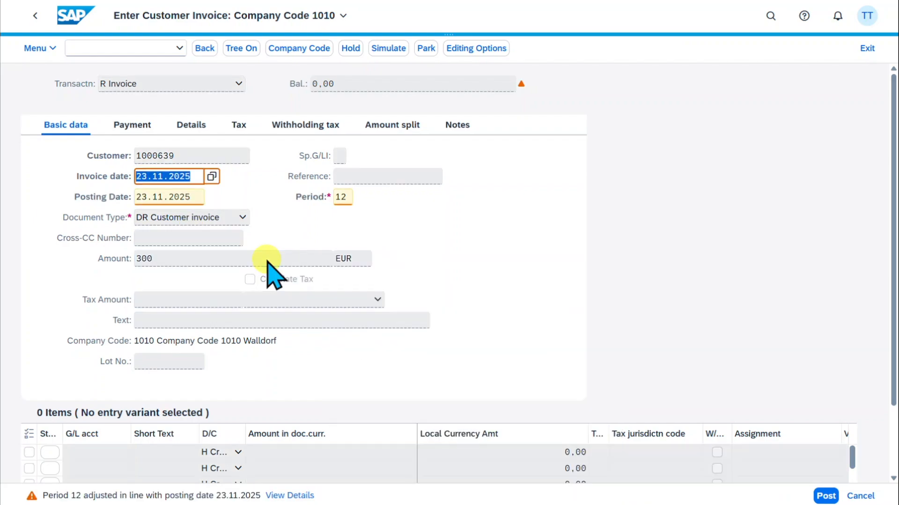
{"action": "key", "text": "Return"}
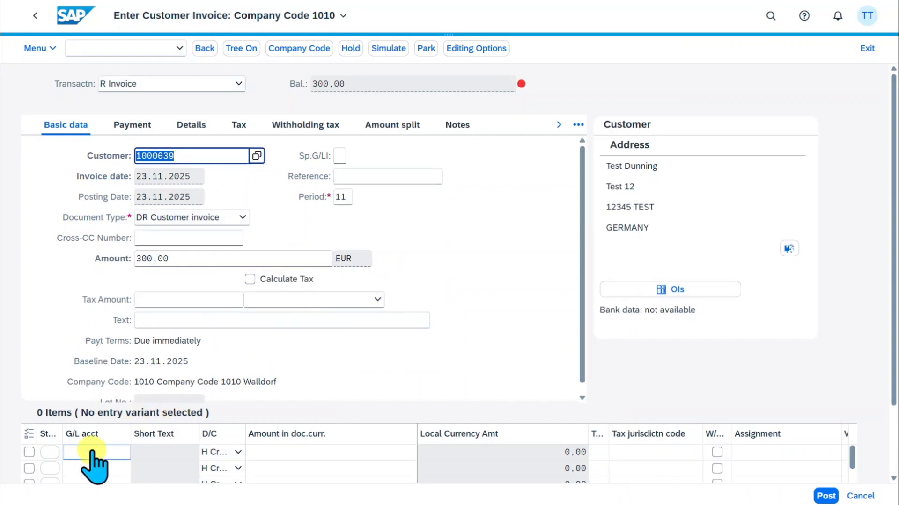
Enter the first invoice item with G/L account 63020400, amount 300 and tax code V0.
{"action": "left_click", "coordinate": [92, 450]}
{"action": "type", "text": "63020400"}
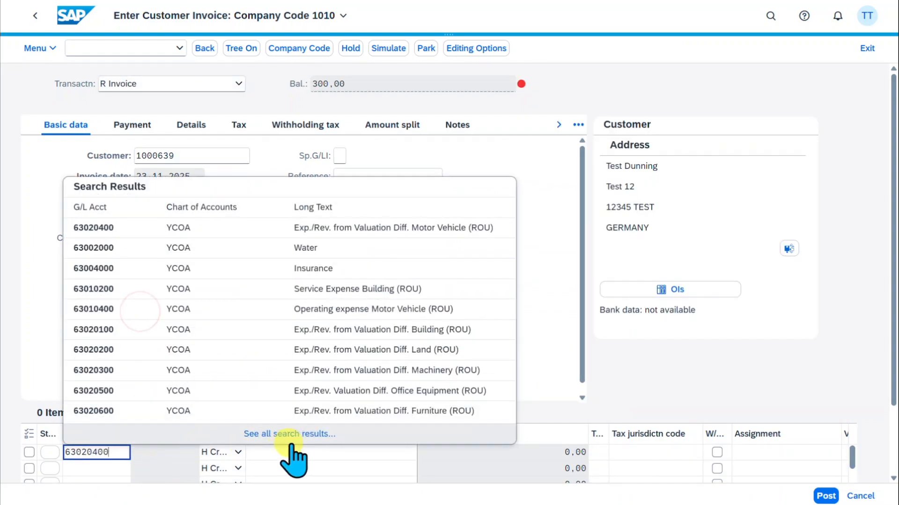
{"action": "left_click", "coordinate": [319, 452]}
{"action": "type", "text": "300"}
{"action": "key", "text": "Tab"}
{"action": "type", "text": "V0"}
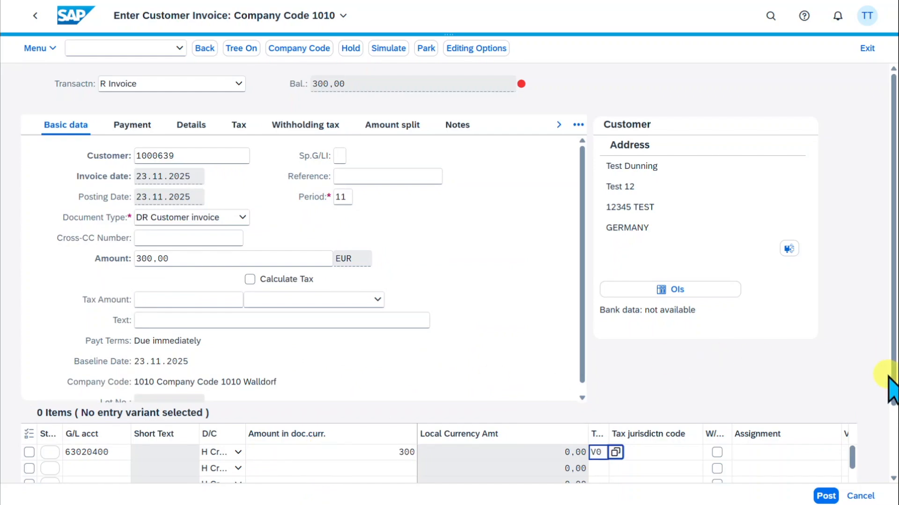
{"action": "left_click_drag", "start_coordinate": [893, 375], "coordinate": [893, 442]}
{"action": "key", "text": "ctrl+plus"}
{"action": "key", "text": "Return"}
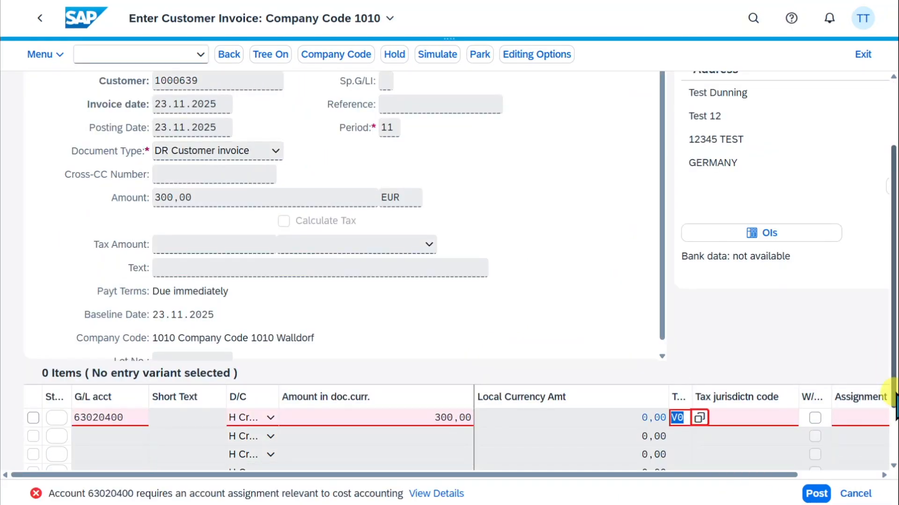
Try cost center 10101705 for the invoice item and replace it with a cost center valid on the posting date.
{"action": "left_click_drag", "start_coordinate": [893, 396], "coordinate": [892, 447]}
{"action": "left_click_drag", "start_coordinate": [504, 426], "coordinate": [579, 428]}
{"action": "left_click", "coordinate": [646, 339]}
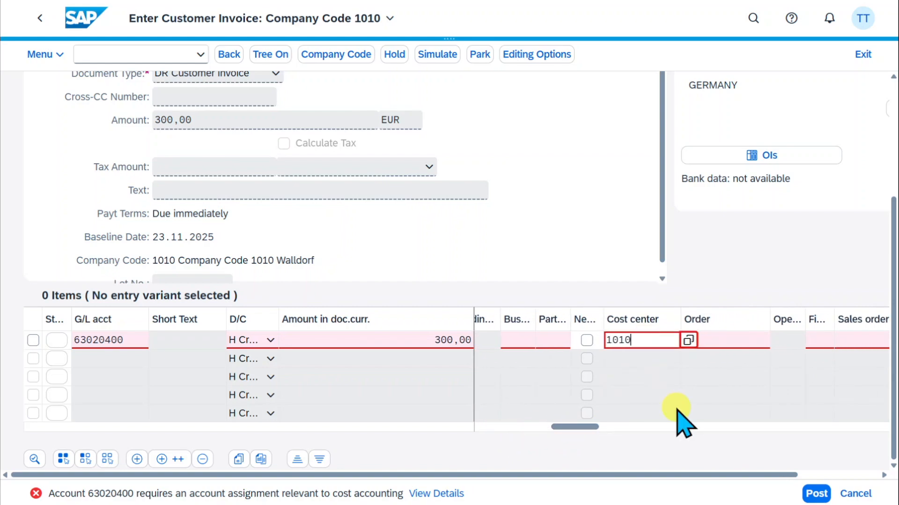
{"action": "key", "text": "Tab"}
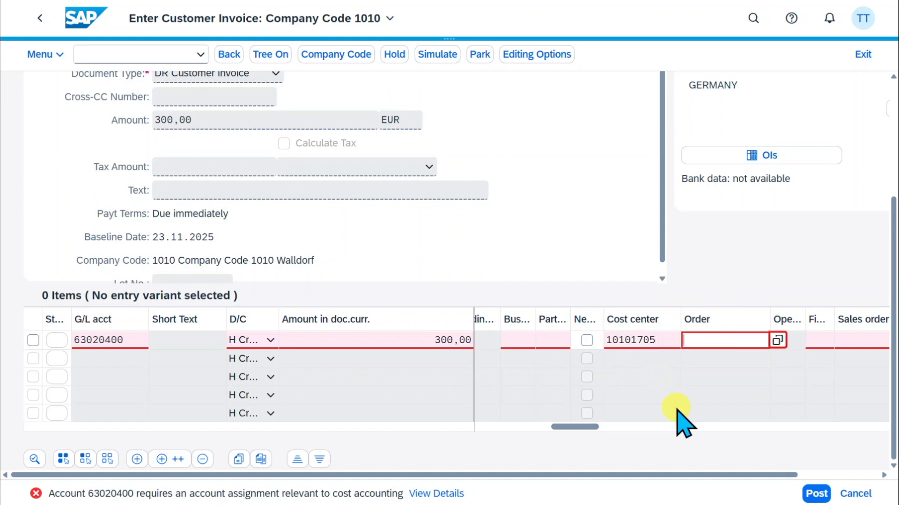
{"action": "left_click", "coordinate": [657, 347]}
{"action": "key", "text": "Return"}
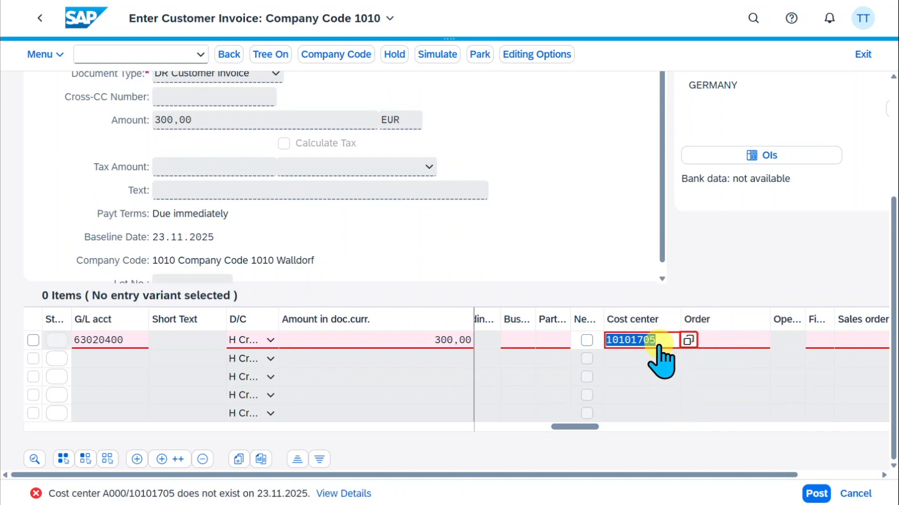
{"action": "left_click", "coordinate": [658, 369]}
{"action": "scroll", "coordinate": [791, 195], "scroll_direction": "up", "scroll_amount": 4}
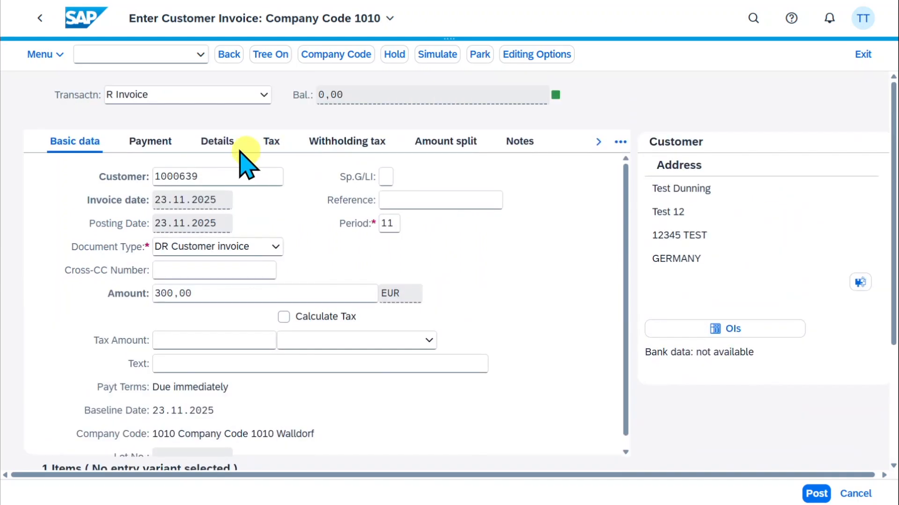
Check the baseline date and payment terms in the invoice's payment data, and post the customer invoice.
{"action": "left_click", "coordinate": [150, 141]}
{"action": "left_click", "coordinate": [176, 177]}
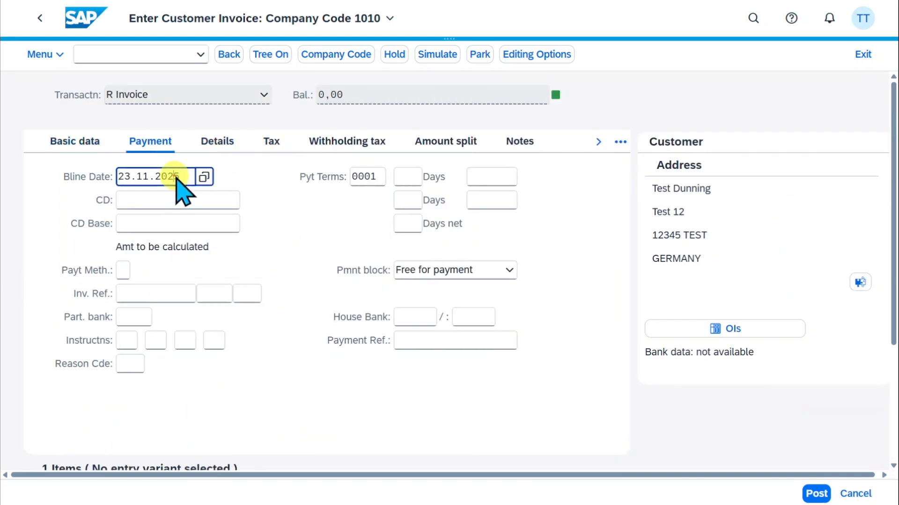
{"action": "left_click_drag", "start_coordinate": [181, 176], "coordinate": [124, 177]}
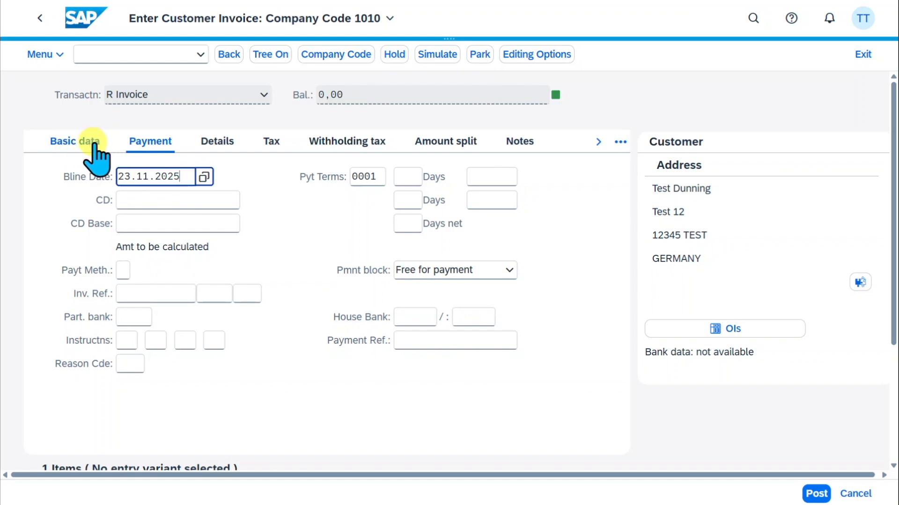
{"action": "double_click", "coordinate": [367, 177]}
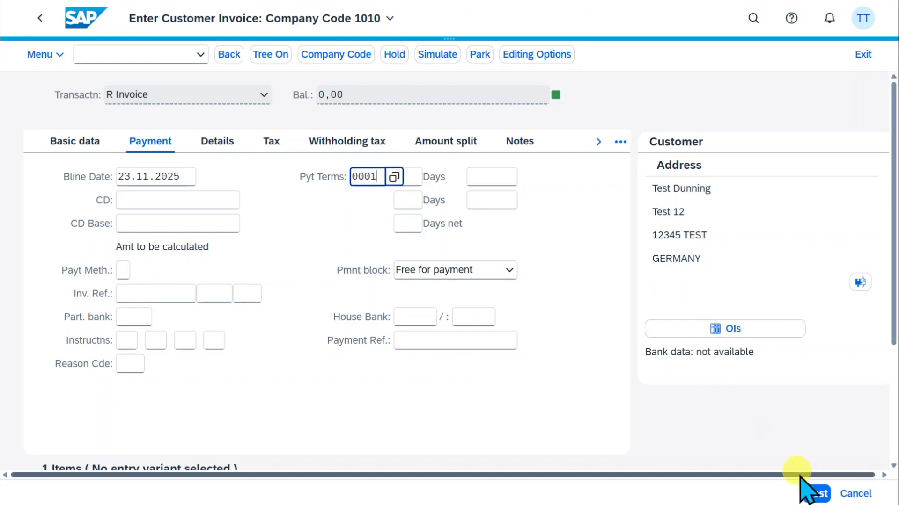
{"action": "left_click", "coordinate": [816, 494]}
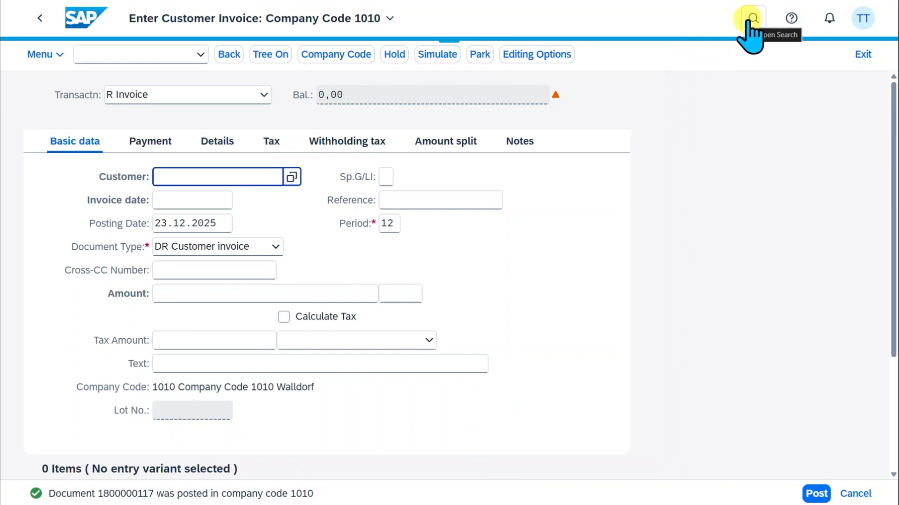
Open My Dunning Proposals from the Periodic Activities of Accounts Receivable and show its filter fields.
{"action": "left_click", "coordinate": [752, 19]}
{"action": "left_click", "coordinate": [80, 20]}
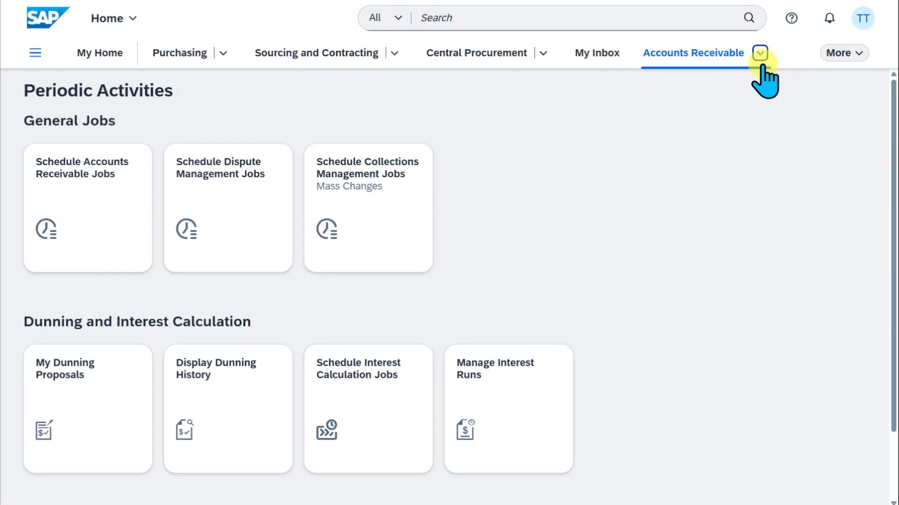
{"action": "left_click", "coordinate": [760, 54]}
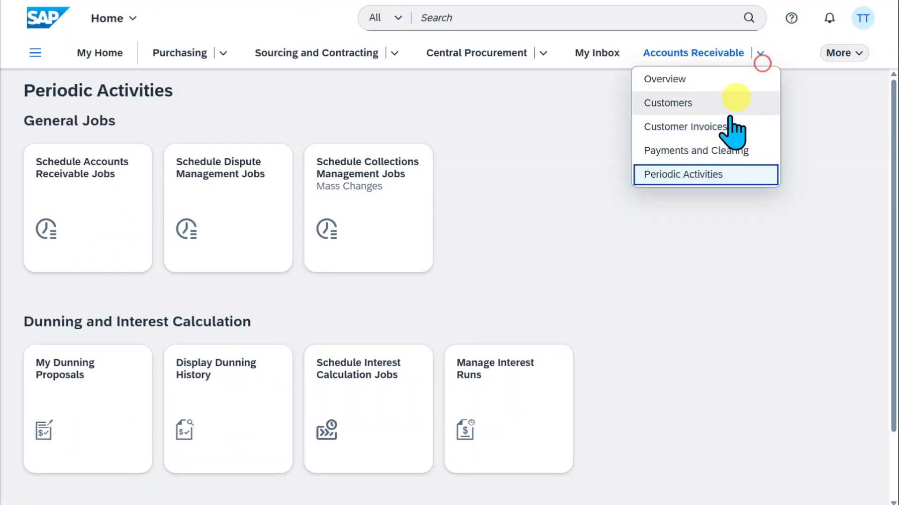
{"action": "left_click", "coordinate": [706, 178]}
{"action": "left_click", "coordinate": [527, 255]}
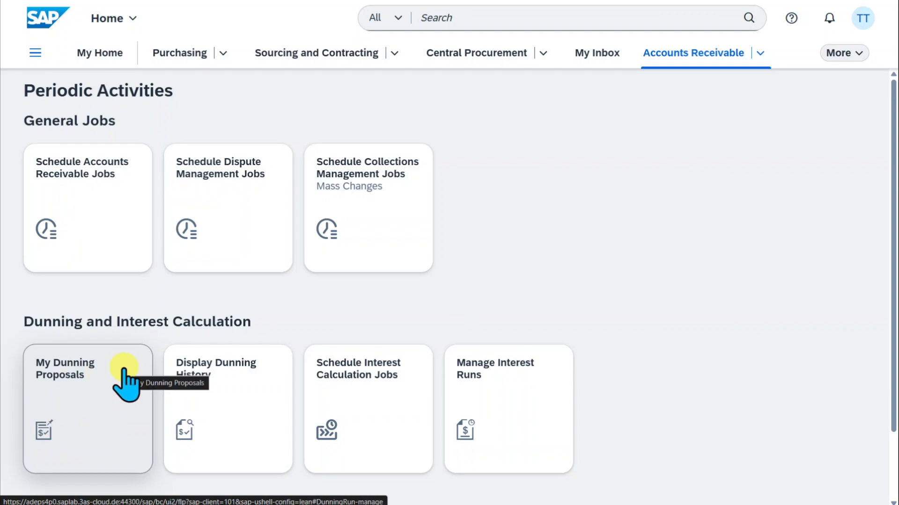
{"action": "left_click", "coordinate": [109, 386]}
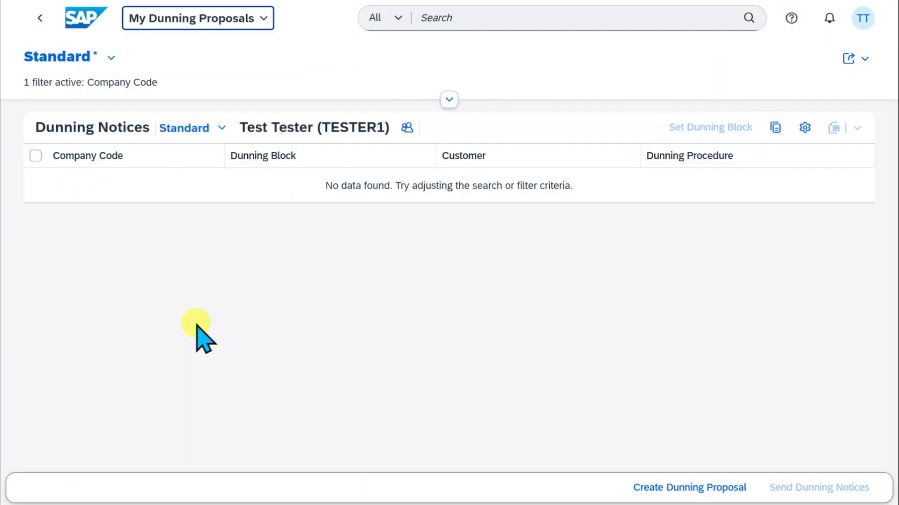
{"action": "left_click", "coordinate": [449, 99]}
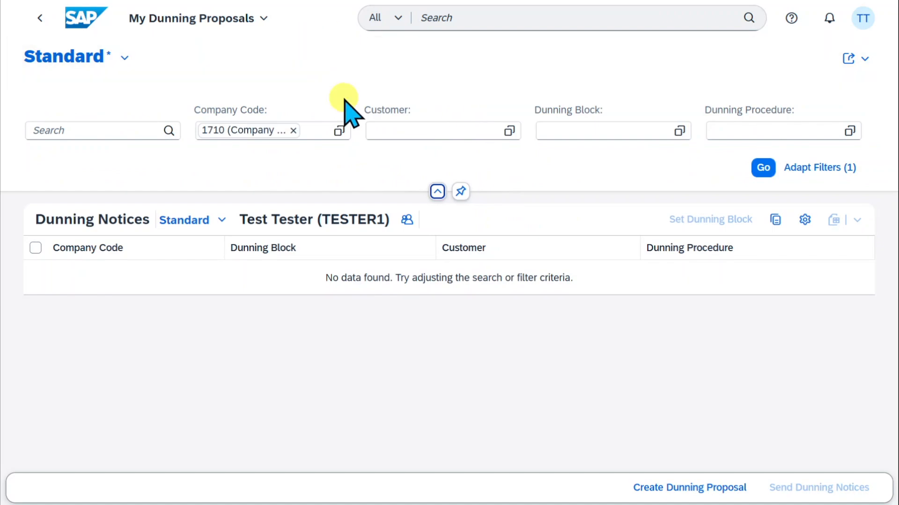
Filter the dunning notices by company code 1010 instead of 1710 and load the matching notices.
{"action": "left_click", "coordinate": [293, 130]}
{"action": "type", "text": "1010"}
{"action": "left_click", "coordinate": [317, 183]}
{"action": "left_click", "coordinate": [763, 168]}
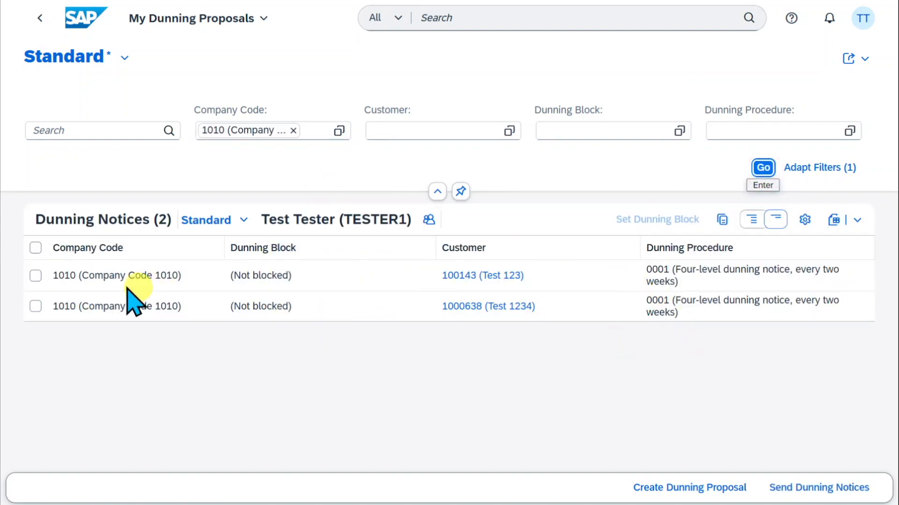
Clear the selection of the Test 123 notice and create a new dunning proposal.
{"action": "left_click", "coordinate": [36, 275]}
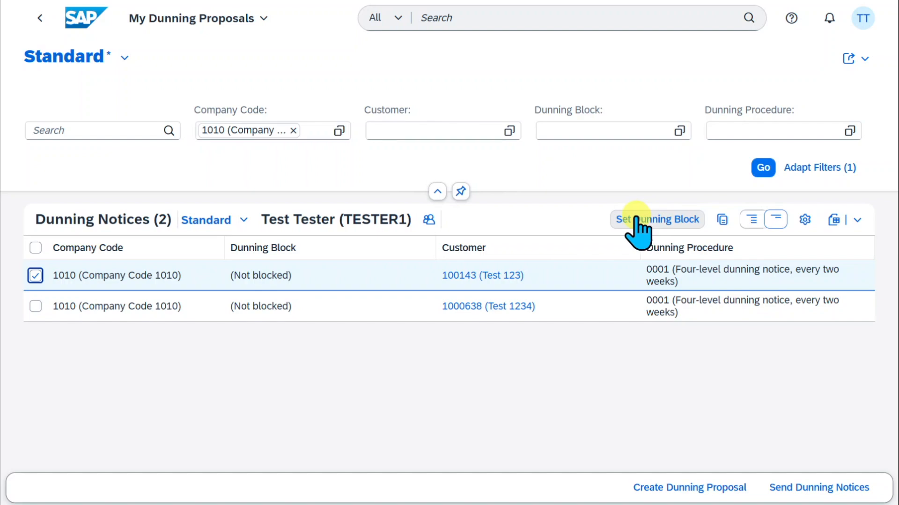
{"action": "left_click", "coordinate": [36, 276]}
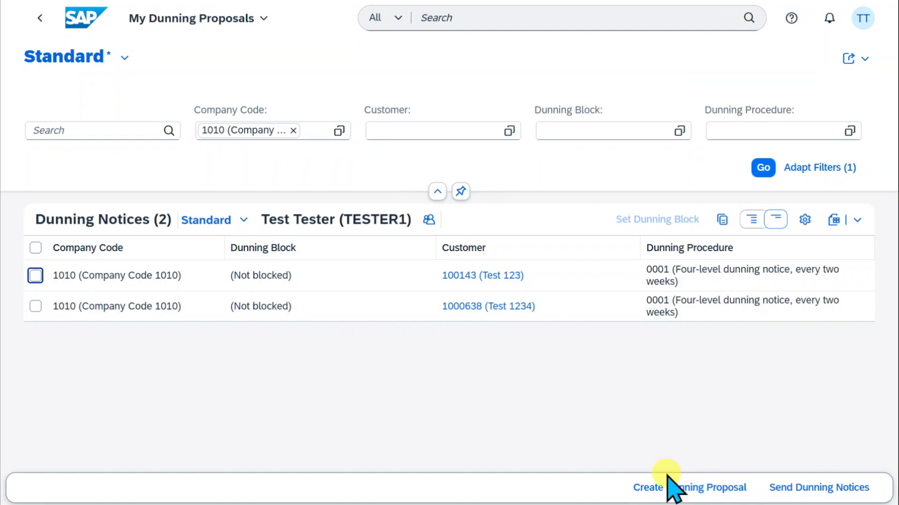
{"action": "left_click", "coordinate": [678, 488]}
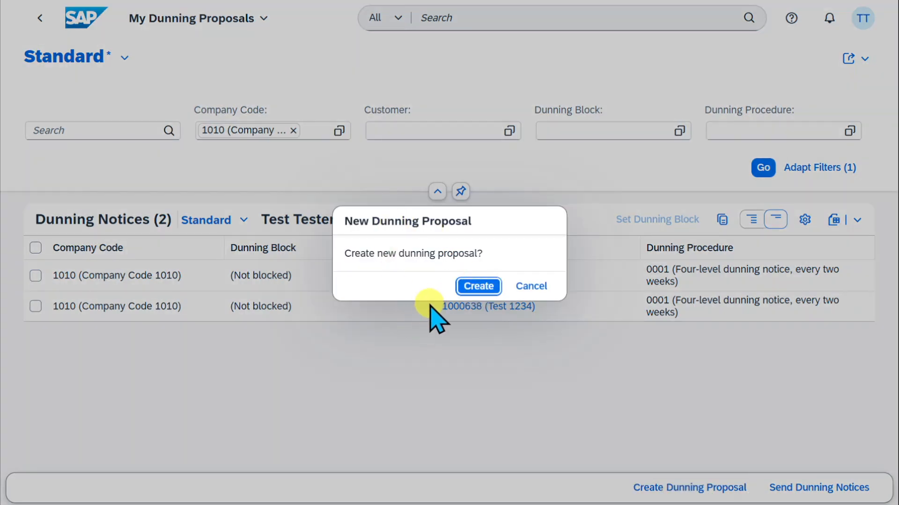
{"action": "left_click", "coordinate": [490, 293]}
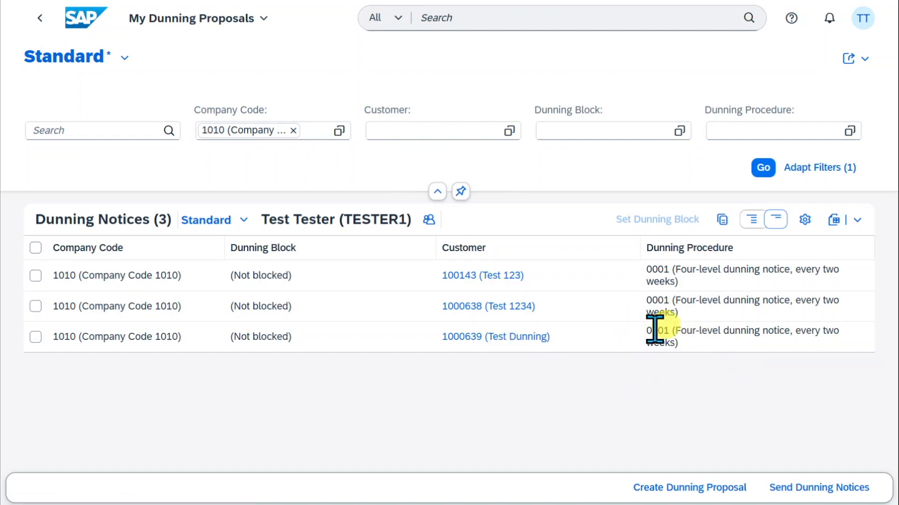
Select the Test Dunning notice and open its PDF preview to check the dunning letter.
{"action": "left_click", "coordinate": [35, 337]}
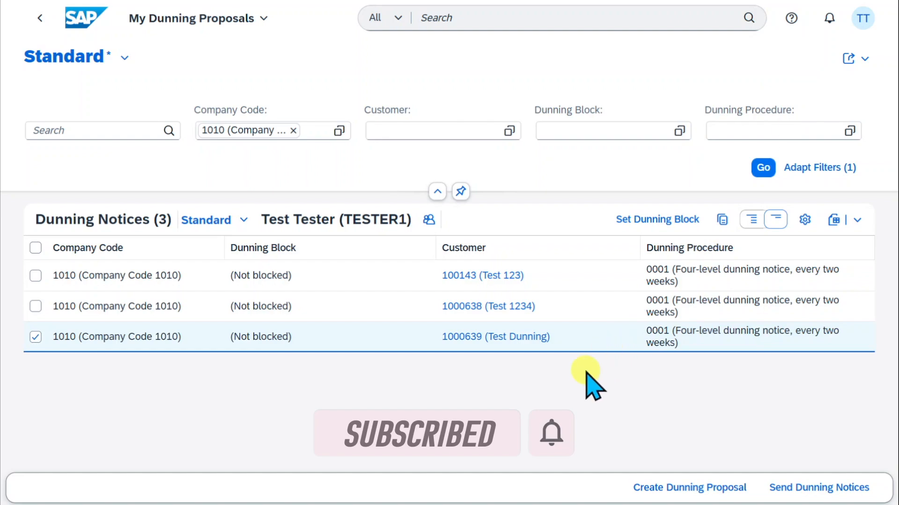
{"action": "key", "text": "ctrl+minus"}
{"action": "key", "text": "ctrl+minus"}
{"action": "key", "text": "ctrl+minus"}
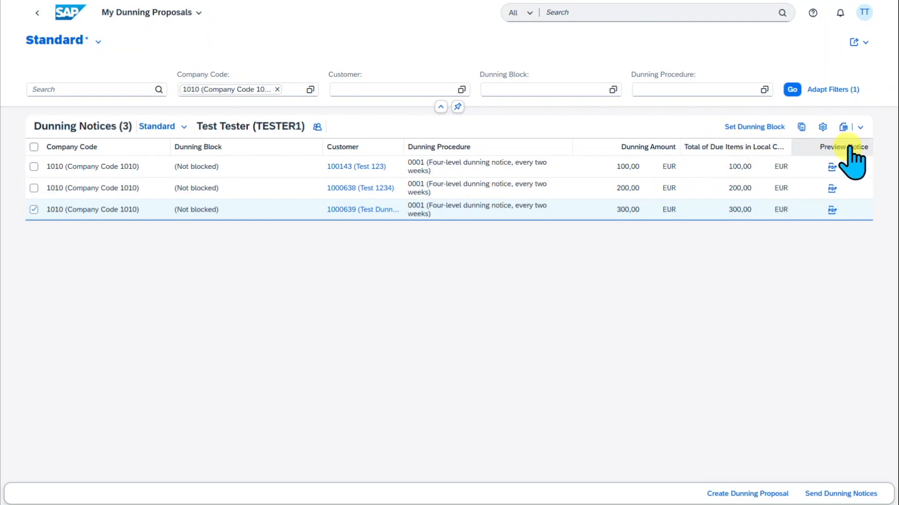
{"action": "left_click", "coordinate": [832, 210]}
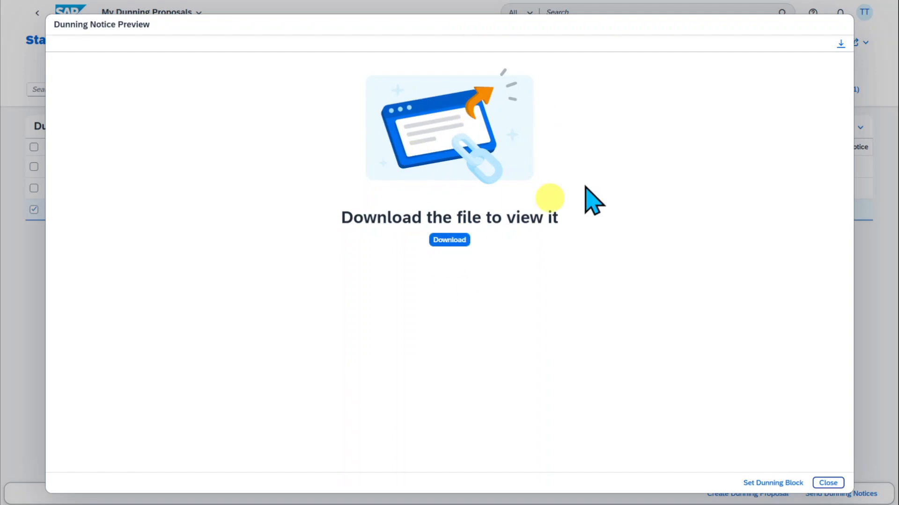
{"action": "key", "text": "ctrl+plus"}
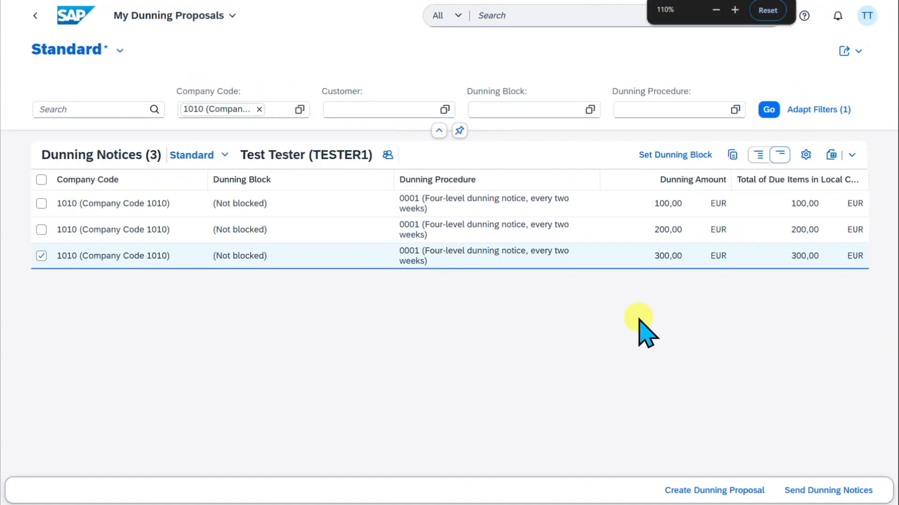
{"action": "key", "text": "ctrl+plus"}
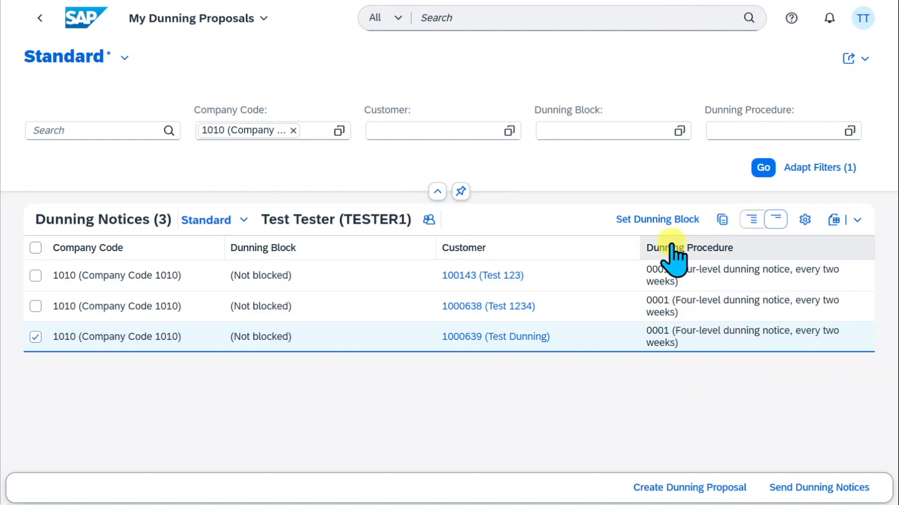
Look through the columns available for the dunning notices table without changing the view settings.
{"action": "left_click", "coordinate": [805, 219]}
{"action": "scroll", "coordinate": [381, 315], "scroll_direction": "down", "scroll_amount": 2}
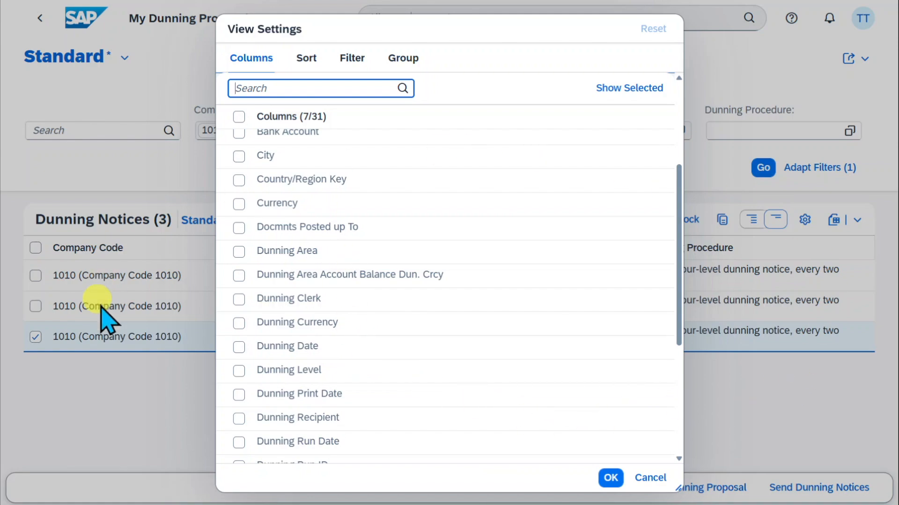
{"action": "left_click", "coordinate": [647, 478]}
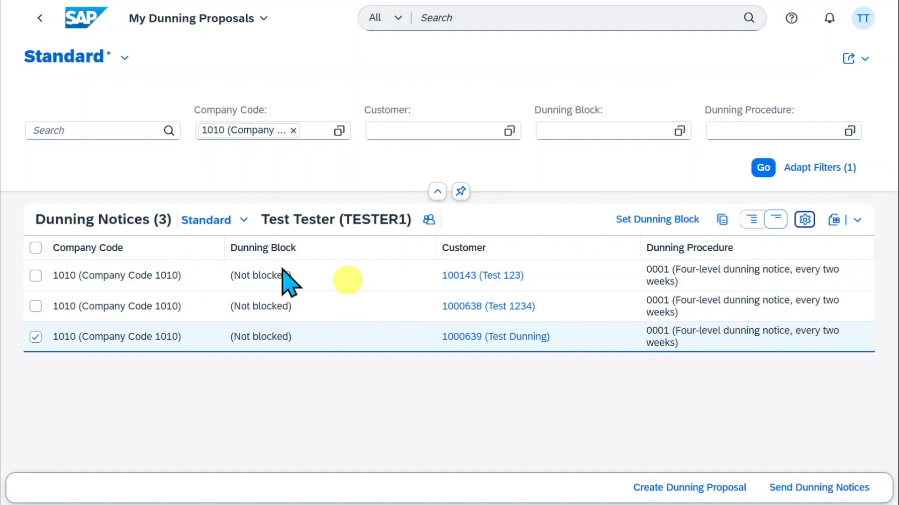
Check the saved table and filter views and the business users whose proposals can be displayed.
{"action": "left_click", "coordinate": [243, 220]}
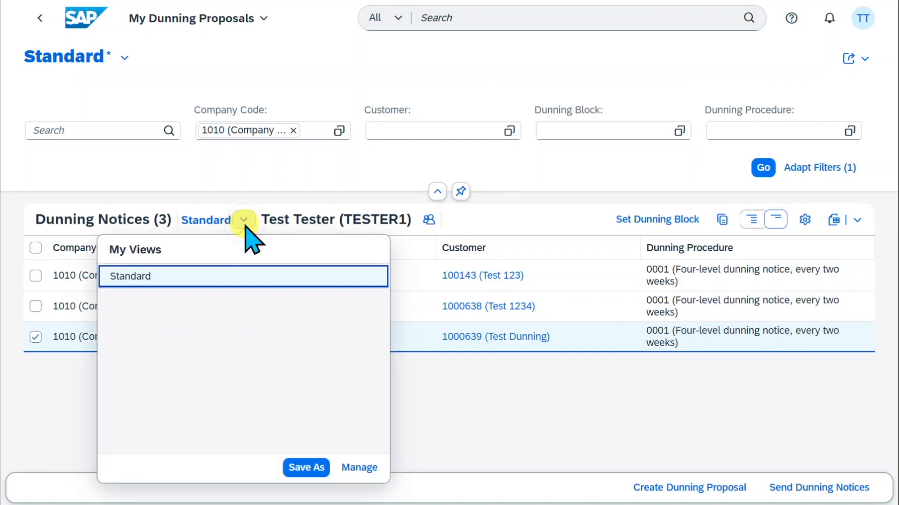
{"action": "left_click", "coordinate": [263, 170]}
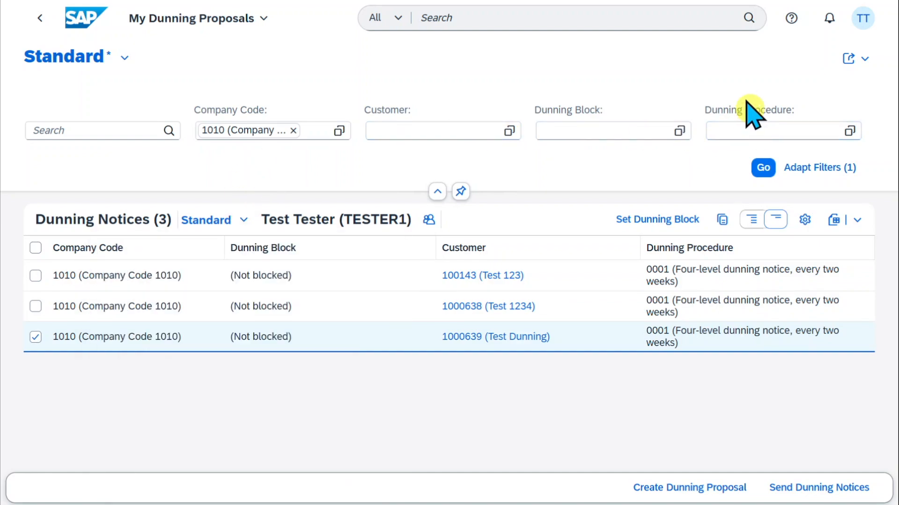
{"action": "left_click", "coordinate": [124, 58]}
{"action": "left_click", "coordinate": [373, 159]}
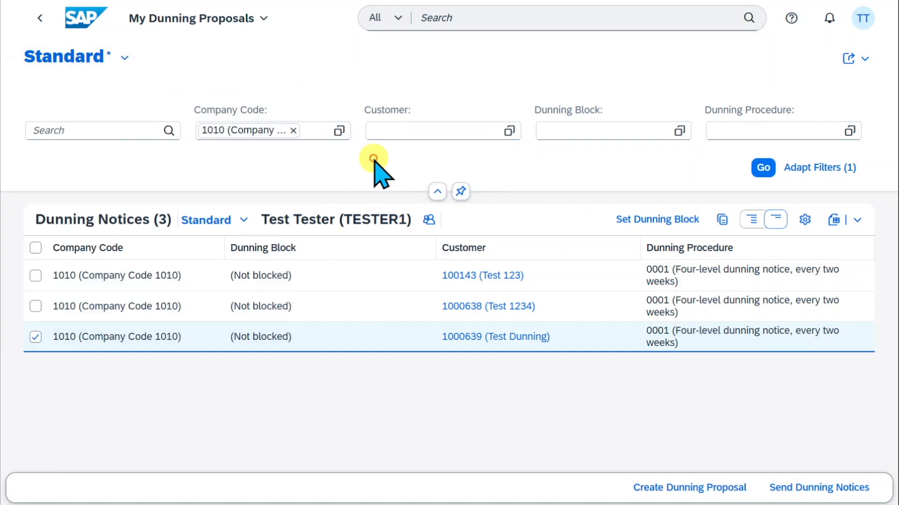
{"action": "left_click", "coordinate": [428, 219]}
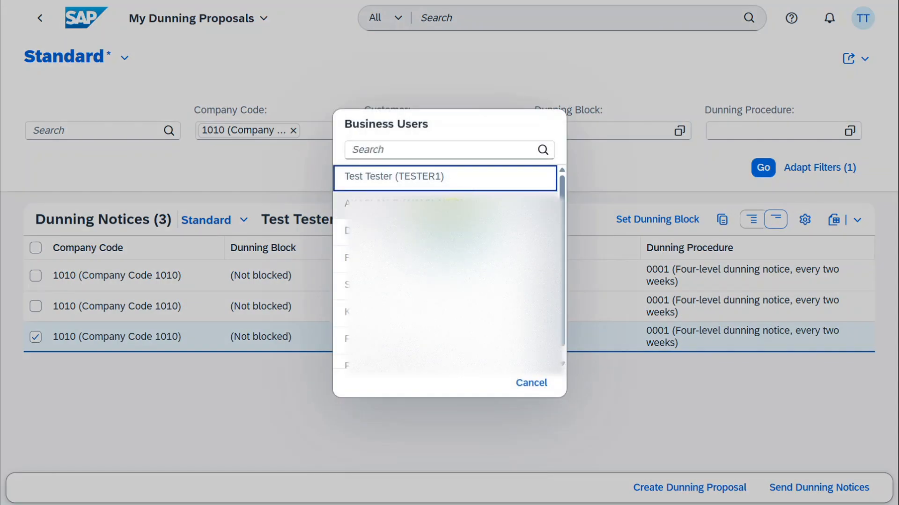
{"action": "left_click", "coordinate": [543, 383]}
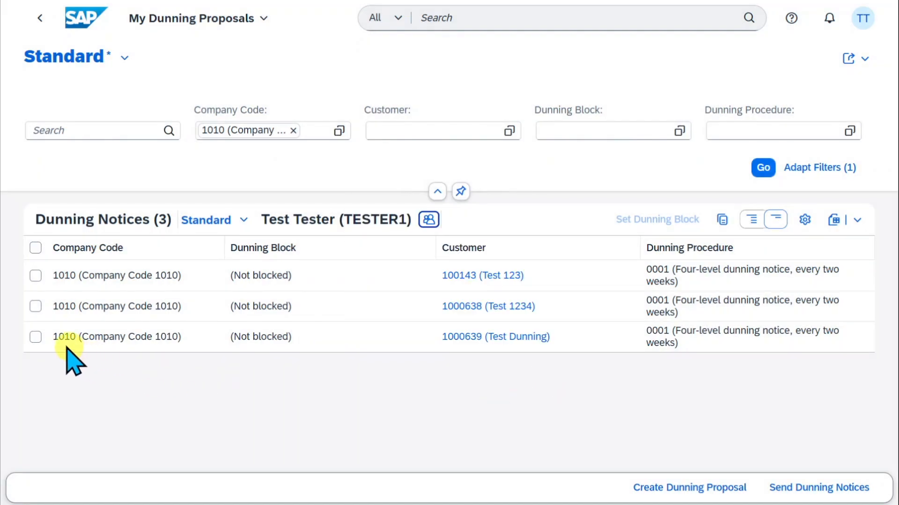
Select the Test Dunning notice and check the options for sending dunning notices, without sending them.
{"action": "left_click", "coordinate": [35, 337]}
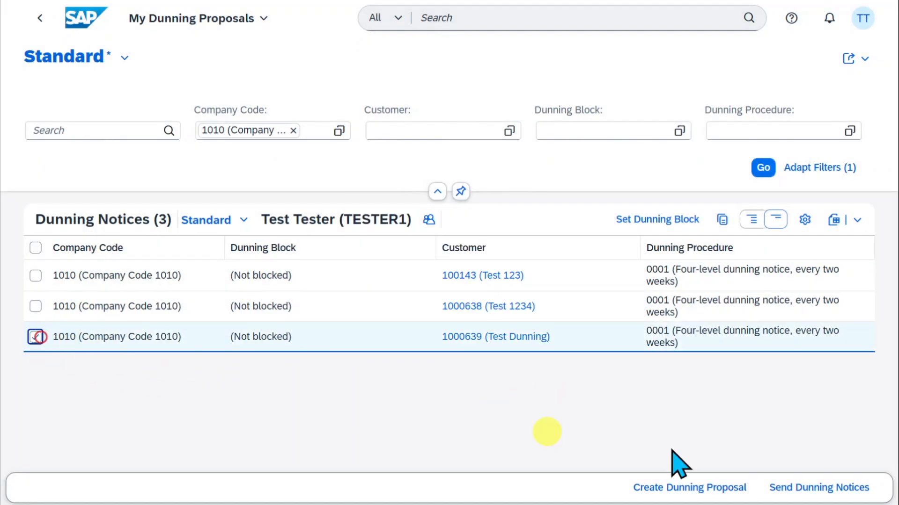
{"action": "left_click", "coordinate": [820, 484]}
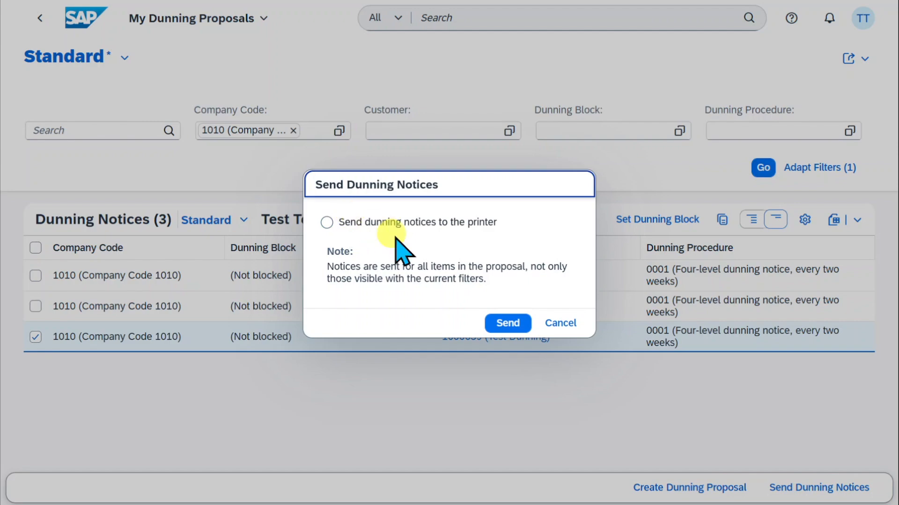
{"action": "left_click", "coordinate": [561, 324]}
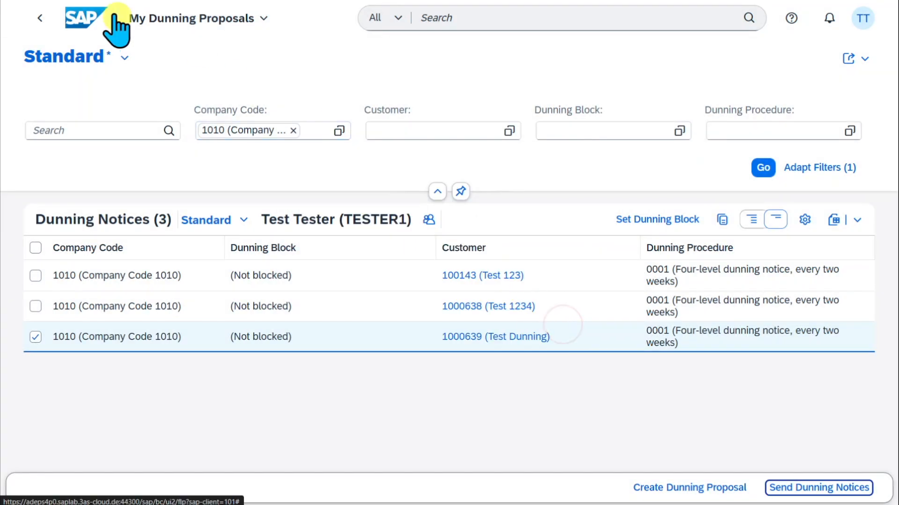
Open Display Dunning History and remove the company code 1710 filter to list the notices of all company codes.
{"action": "left_click", "coordinate": [52, 18]}
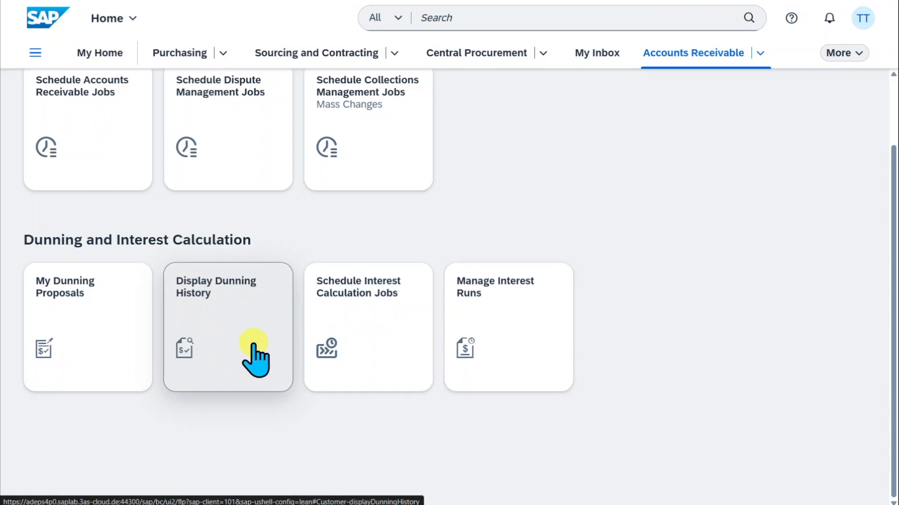
{"action": "left_click", "coordinate": [219, 310]}
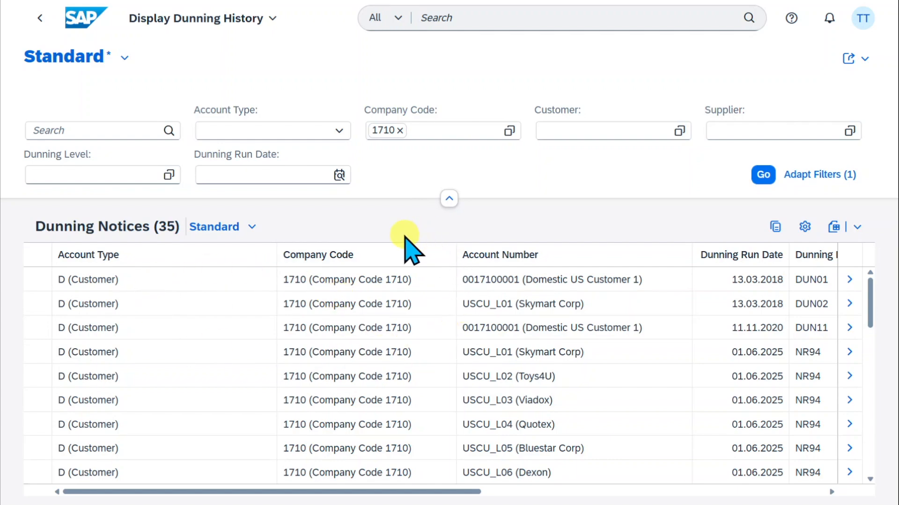
{"action": "left_click", "coordinate": [400, 130]}
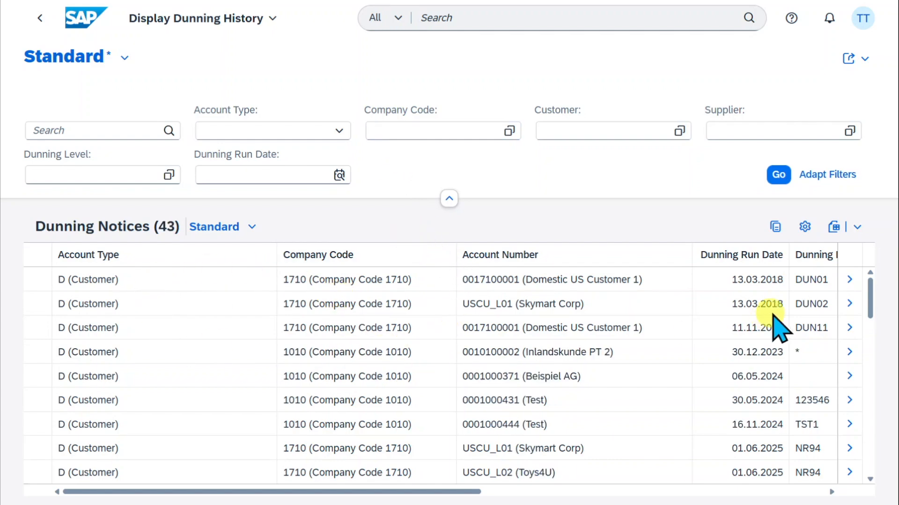
Open the Domestic US Customer 1 notice from dunning run DUN01 and review its account, clerk, procedure, level and total due.
{"action": "left_click", "coordinate": [850, 280]}
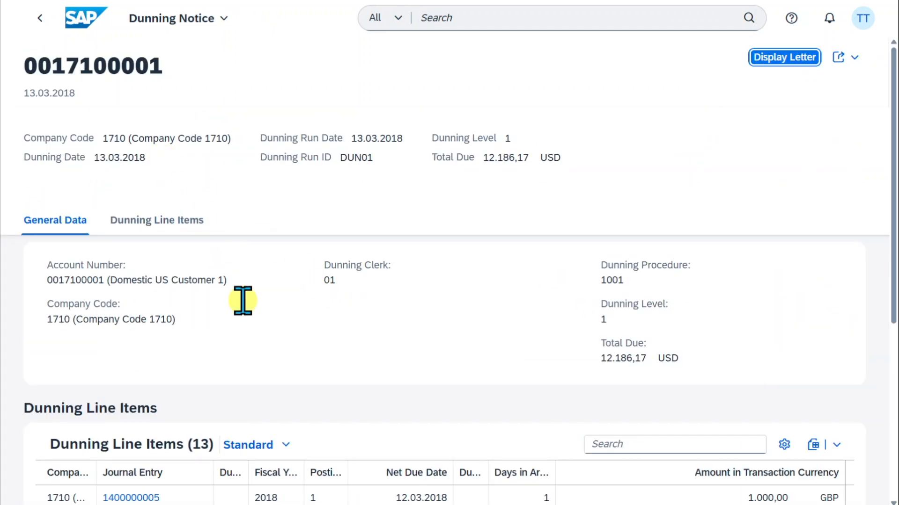
{"action": "double_click", "coordinate": [98, 283]}
{"action": "left_click", "coordinate": [131, 327]}
{"action": "double_click", "coordinate": [330, 281]}
{"action": "double_click", "coordinate": [610, 280]}
{"action": "double_click", "coordinate": [603, 318]}
{"action": "left_click_drag", "start_coordinate": [600, 360], "coordinate": [696, 363]}
{"action": "left_click", "coordinate": [575, 326]}
Open the journal entry of the first dunning line item in the new version of Manage Journal Entries.
{"action": "scroll", "coordinate": [512, 302], "scroll_direction": "down", "scroll_amount": 5}
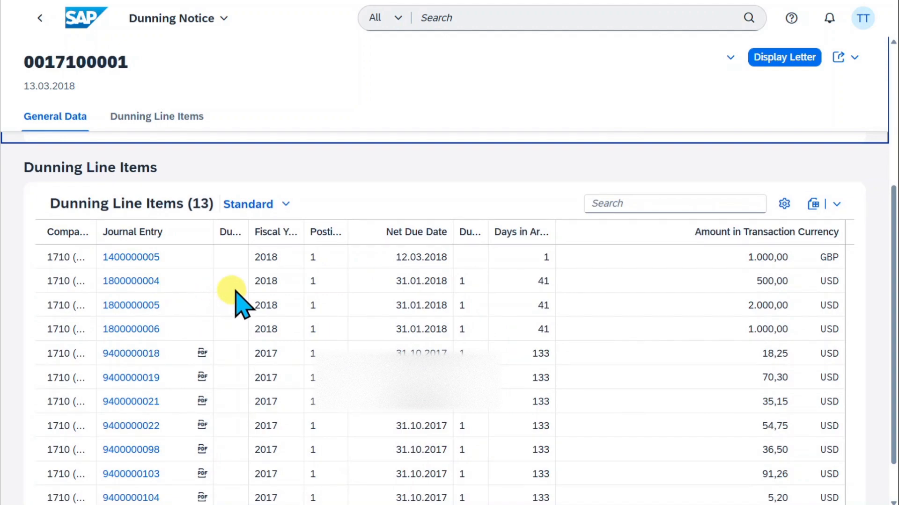
{"action": "left_click", "coordinate": [142, 263]}
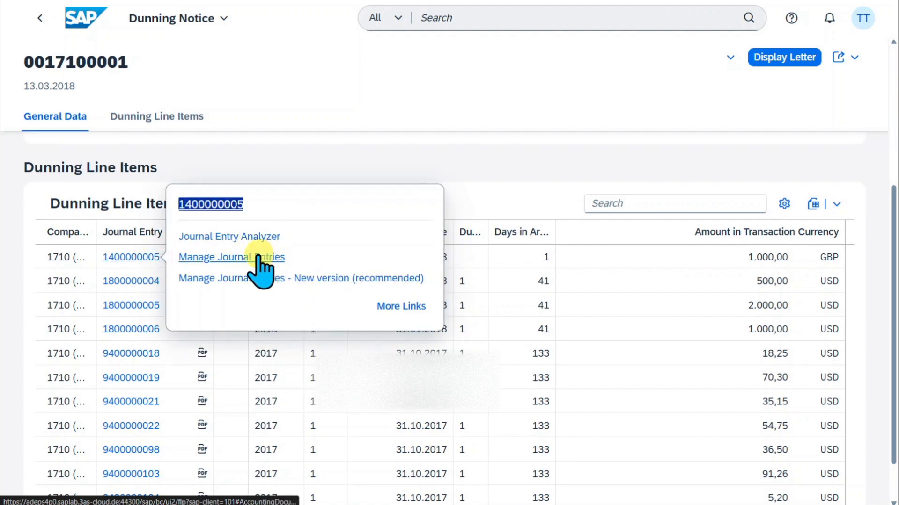
{"action": "left_click", "coordinate": [304, 278]}
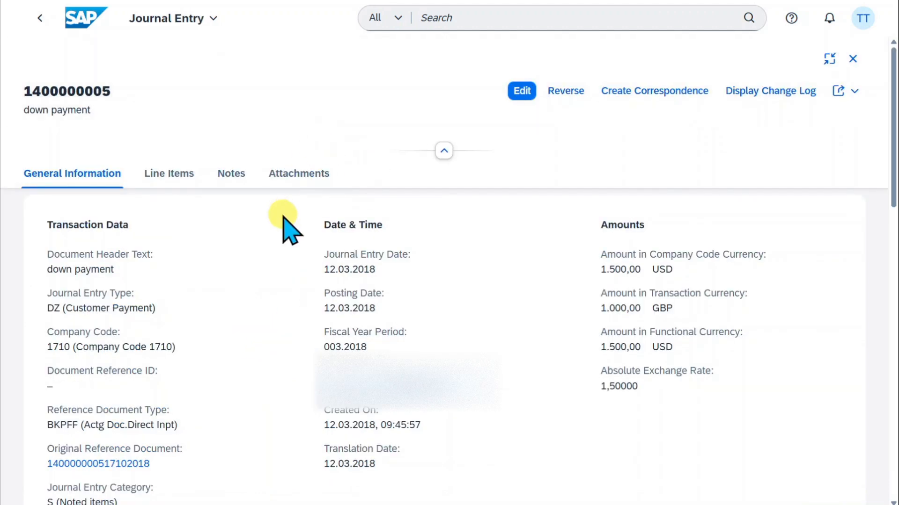